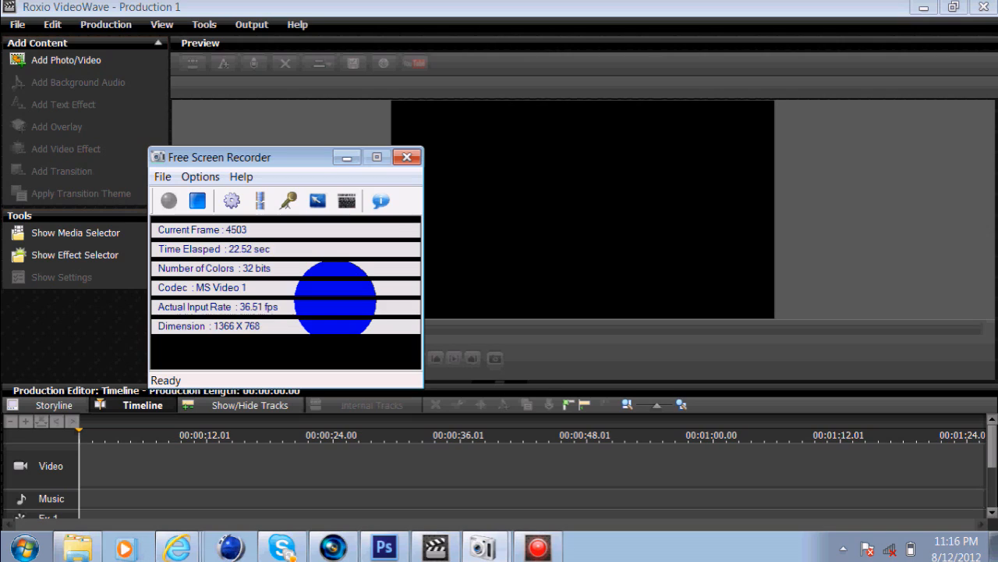
Step: Minimize the Free Screen Recorder window so the empty VideoWave production is visible
click(343, 157)
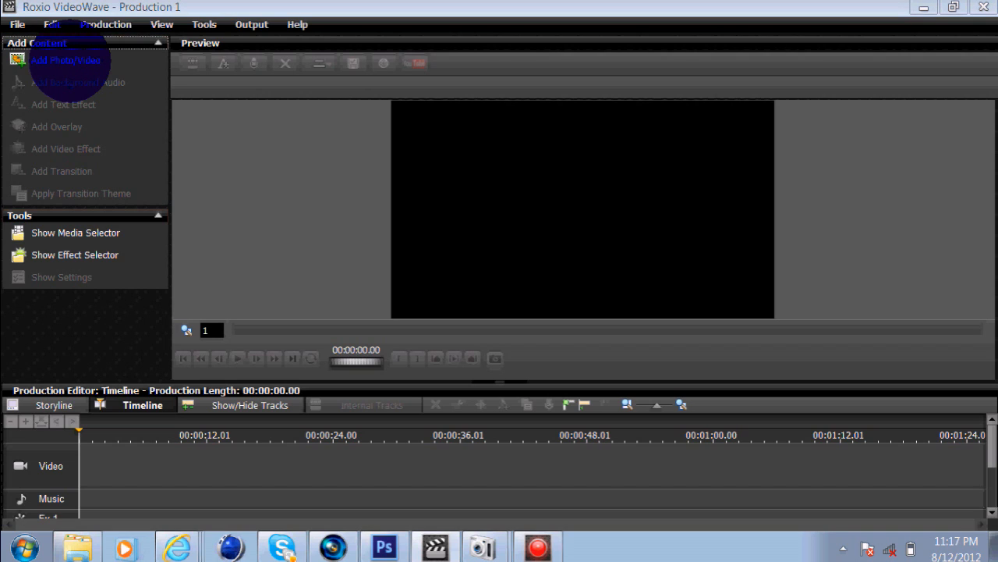
Step: Insert 8-5-2012_05.avi from My Videos onto the production's video track
click(66, 60)
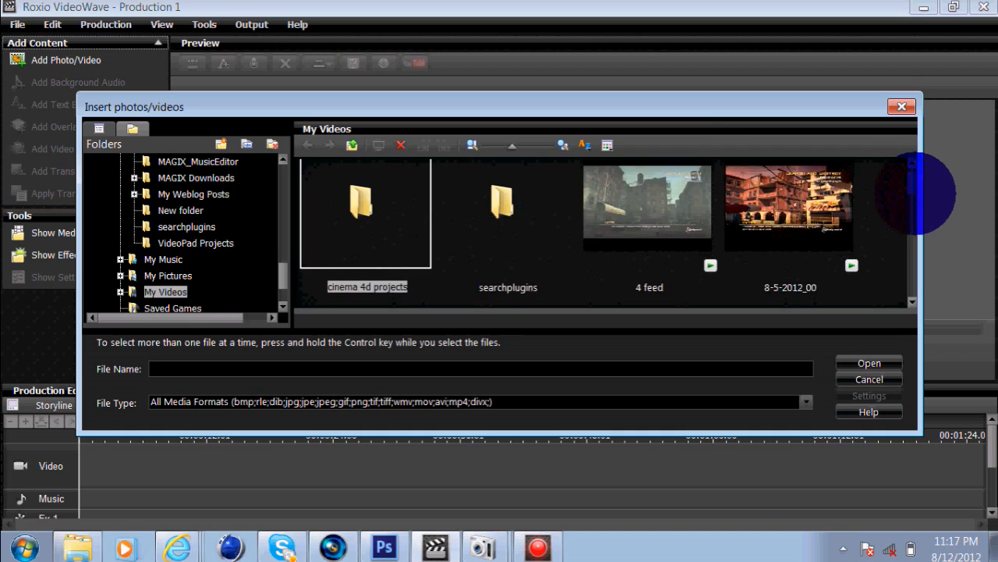
mouse_move(915, 193)
mouse_down()
mouse_move(919, 253)
mouse_move(920, 227)
mouse_up()
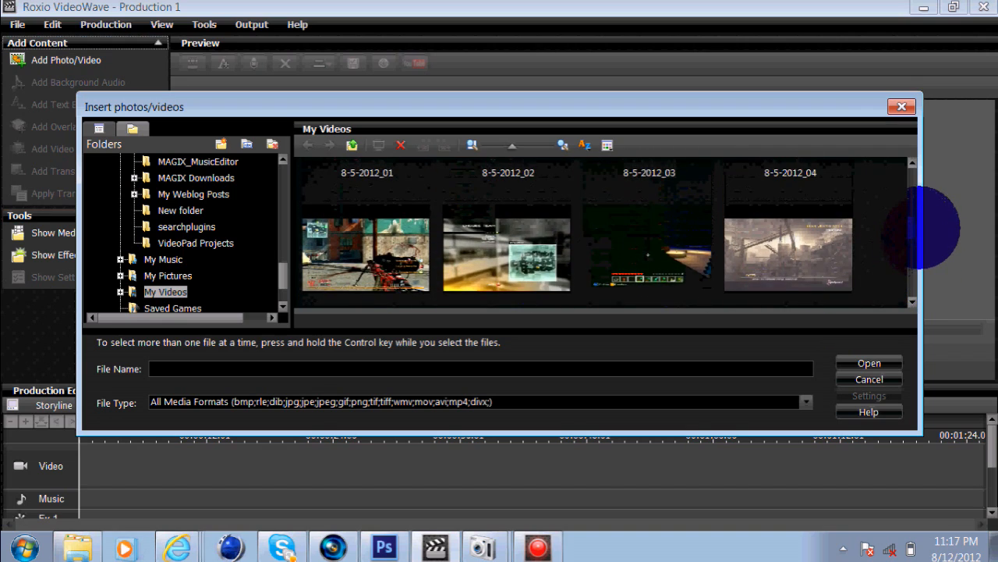
click(919, 228)
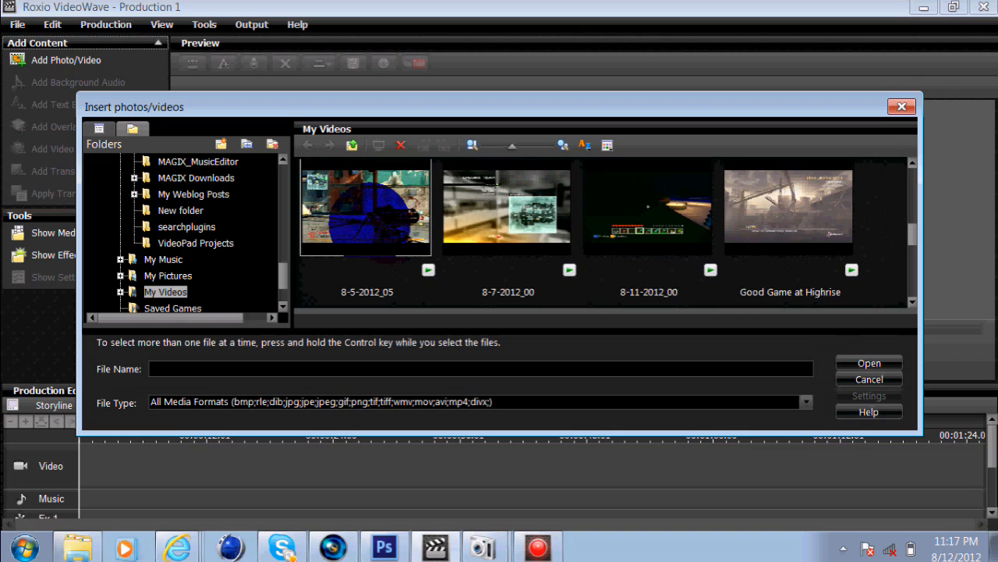
double_click(365, 205)
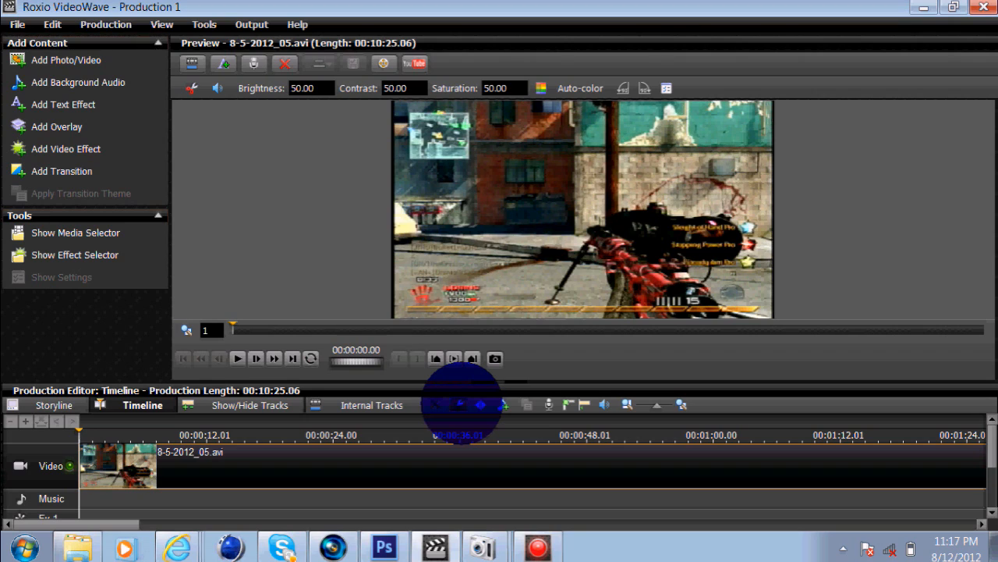
Step: In the Video Trimmer, keep the clip's start at the beginning and its speed at 1.0
click(461, 403)
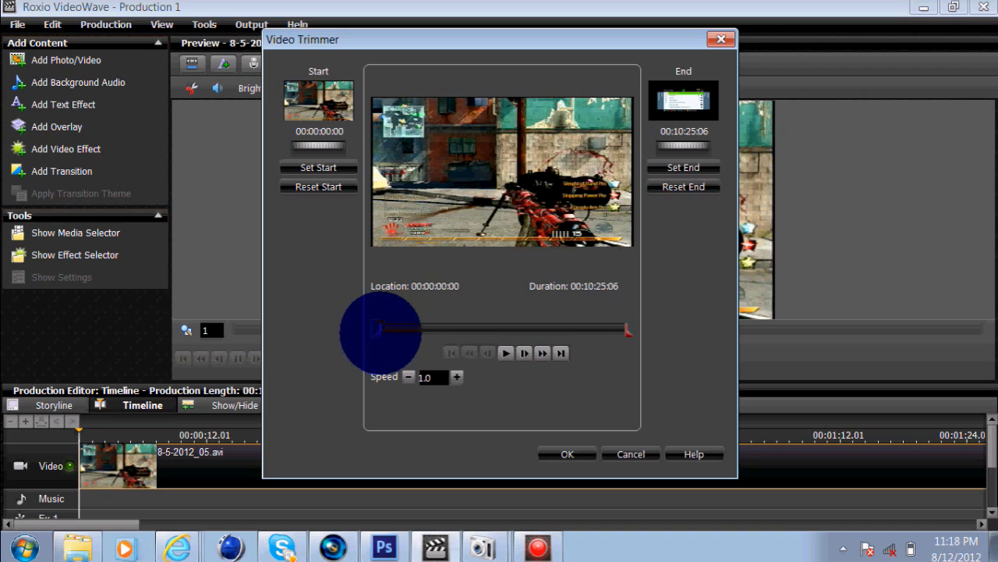
drag(380, 329, 425, 329)
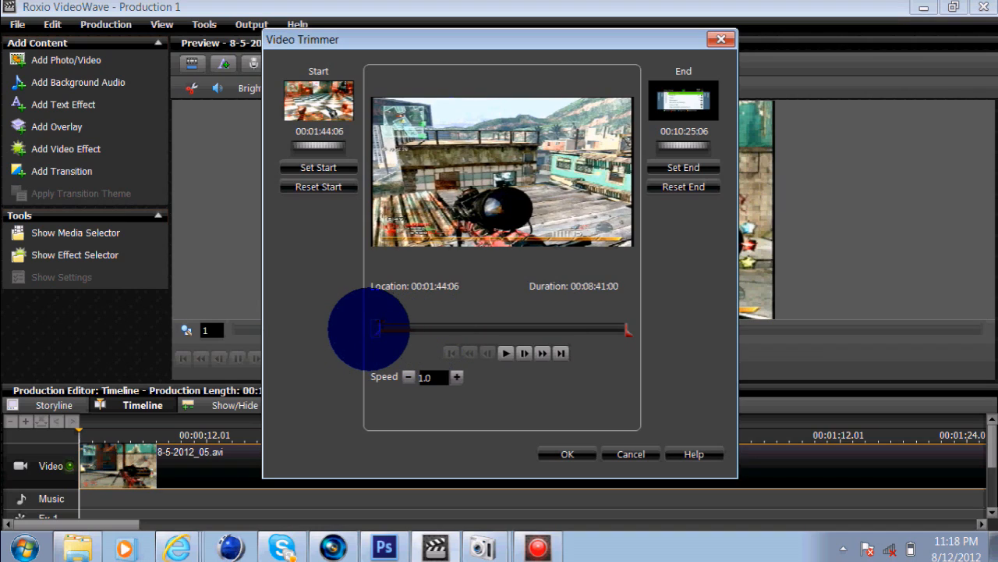
drag(421, 331, 368, 328)
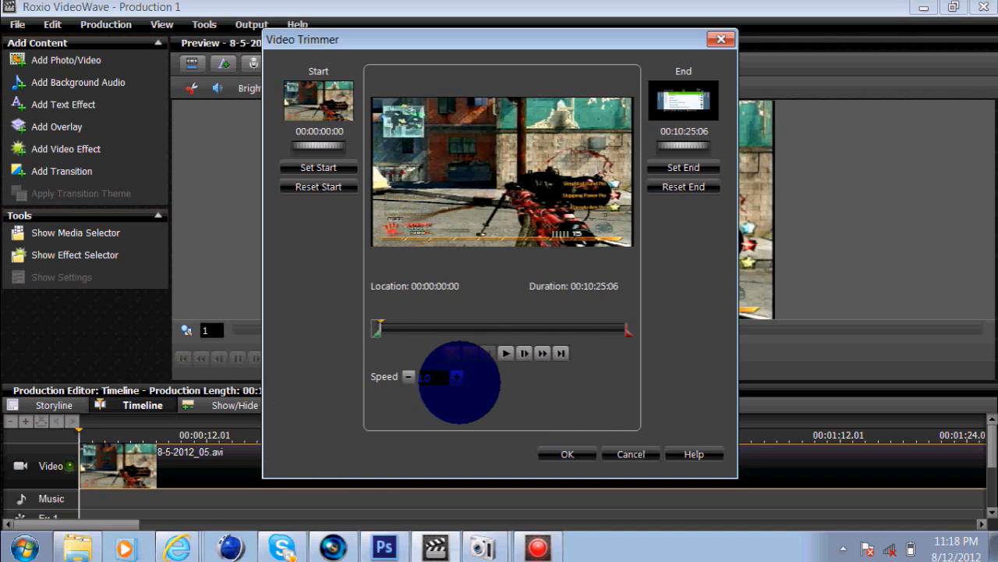
click(457, 376)
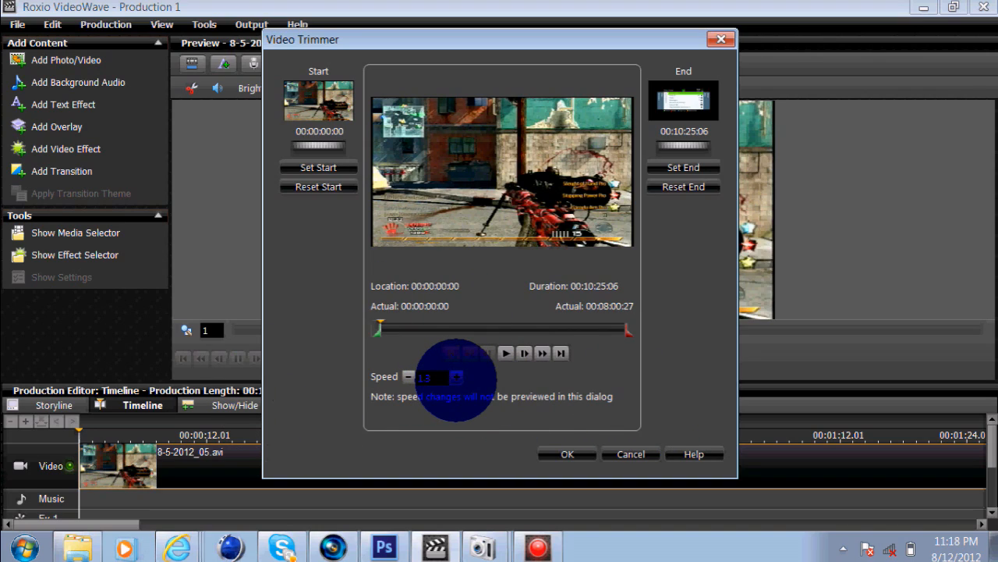
click(458, 377)
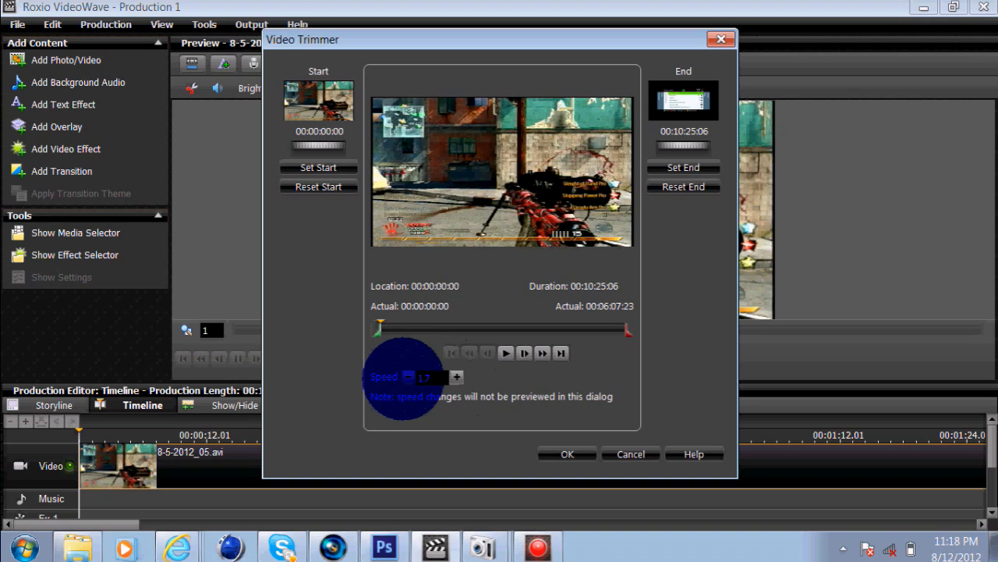
click(408, 376)
click(408, 377)
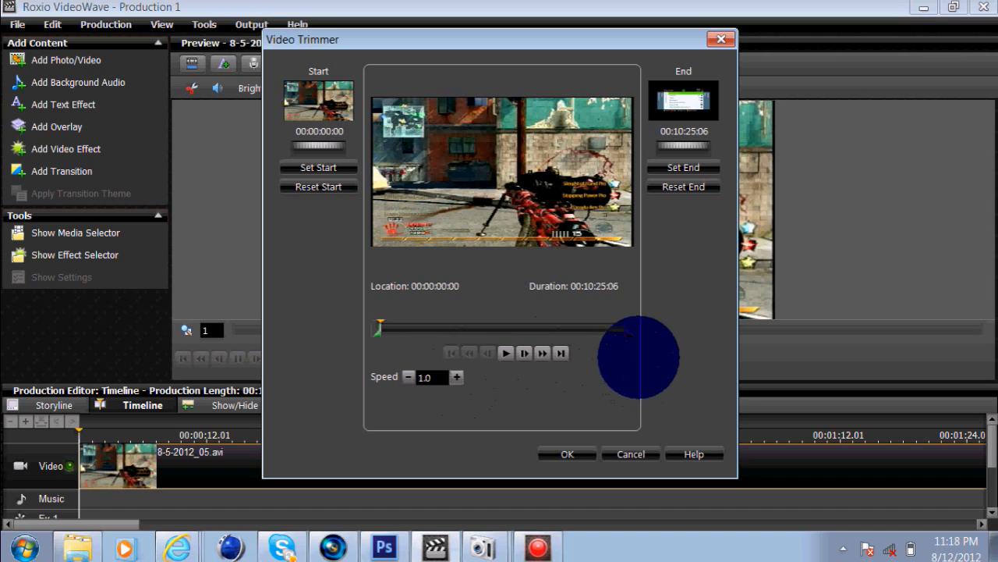
Step: Pull the clip's end point back to about 00:04:55:21 and confirm the trim
click(627, 330)
drag(627, 330, 498, 328)
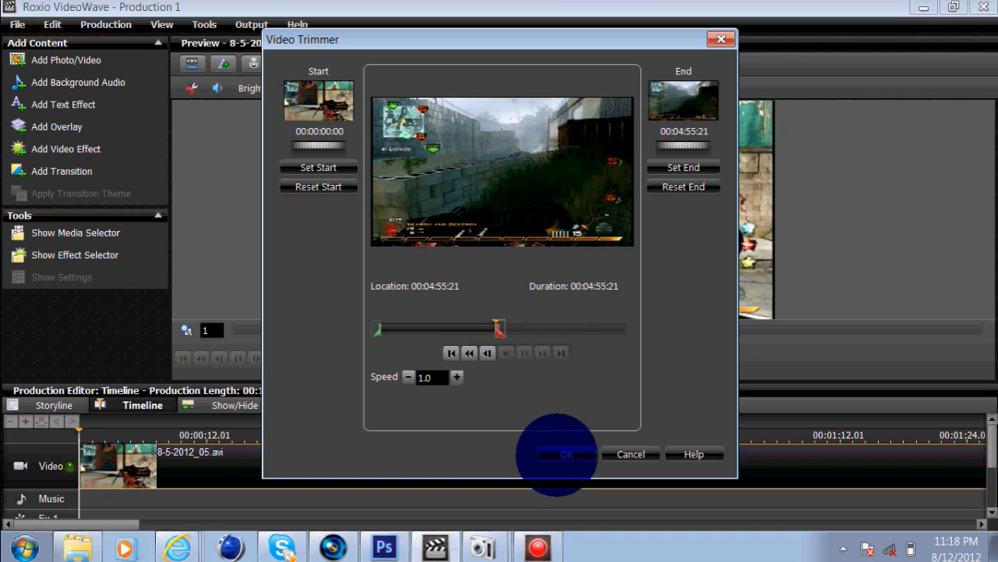
click(563, 454)
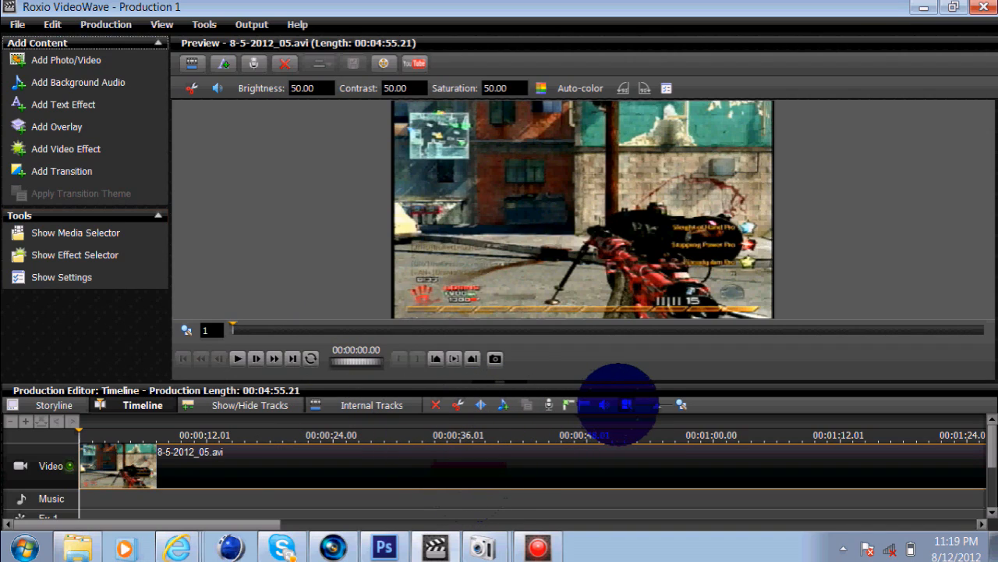
Step: Mute the gameplay clip's own audio and start adding background audio
click(605, 404)
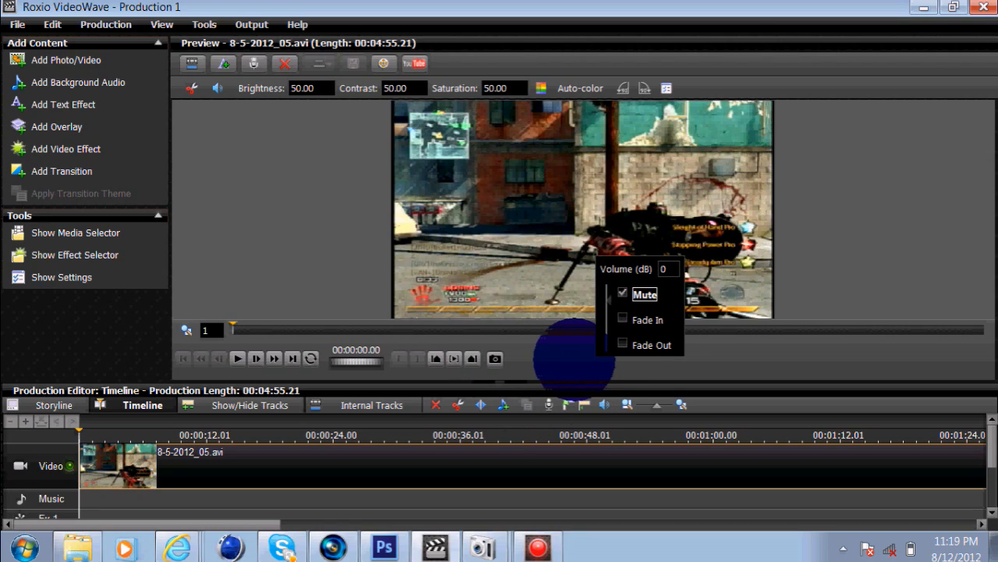
click(572, 355)
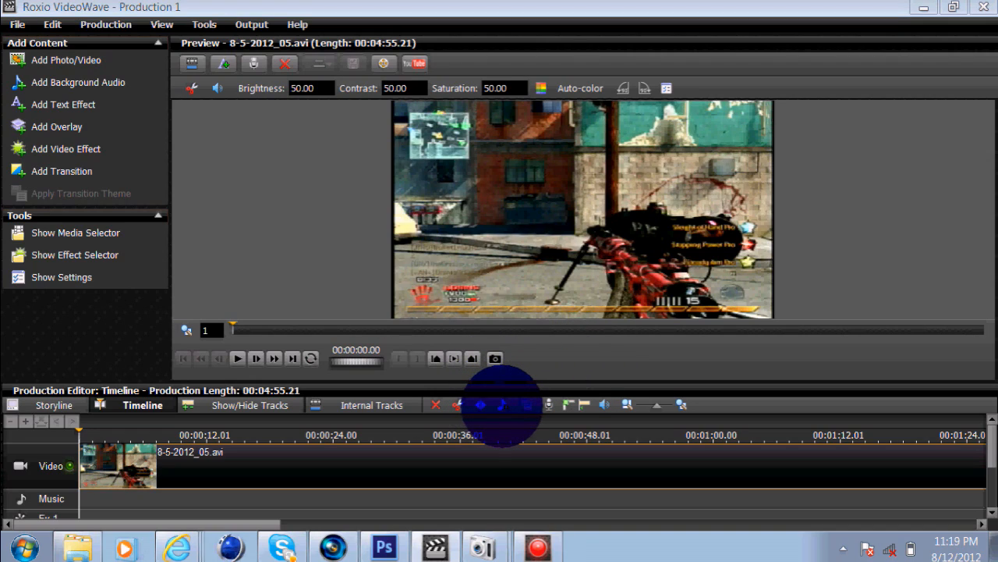
click(501, 406)
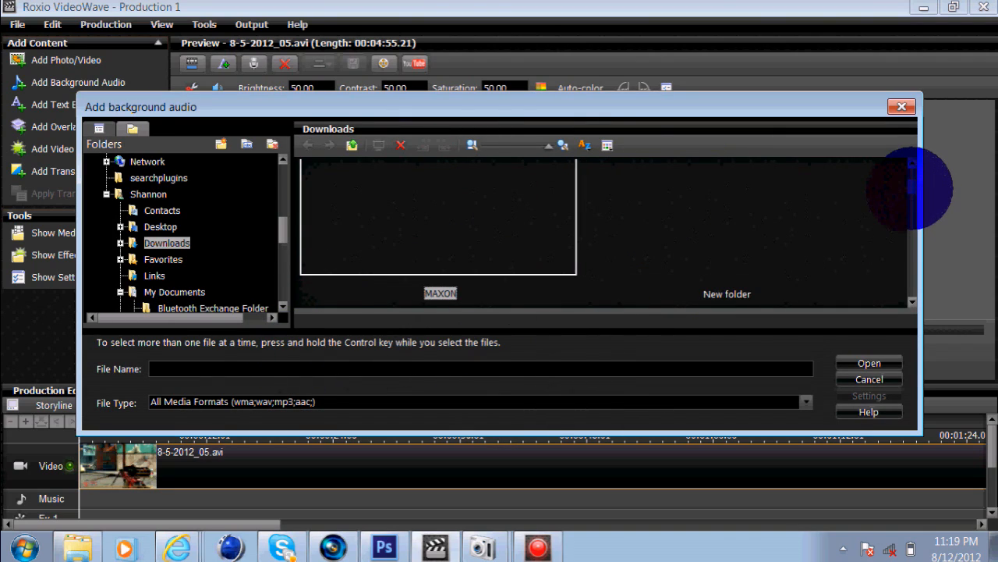
scroll(913, 191, down, 2)
scroll(912, 191, down, 2)
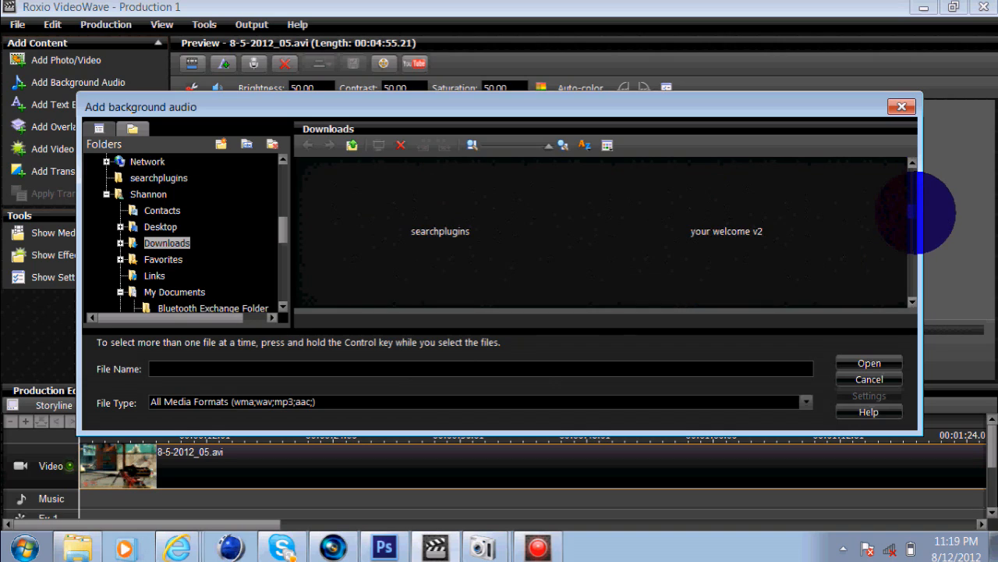
scroll(913, 214, down, 1)
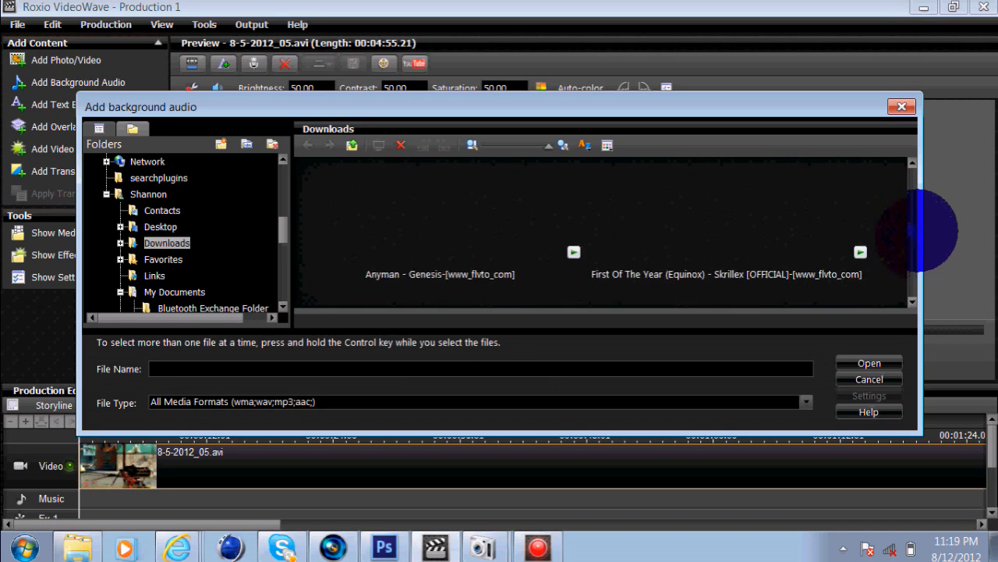
scroll(917, 230, up, 1)
scroll(916, 228, down, 1)
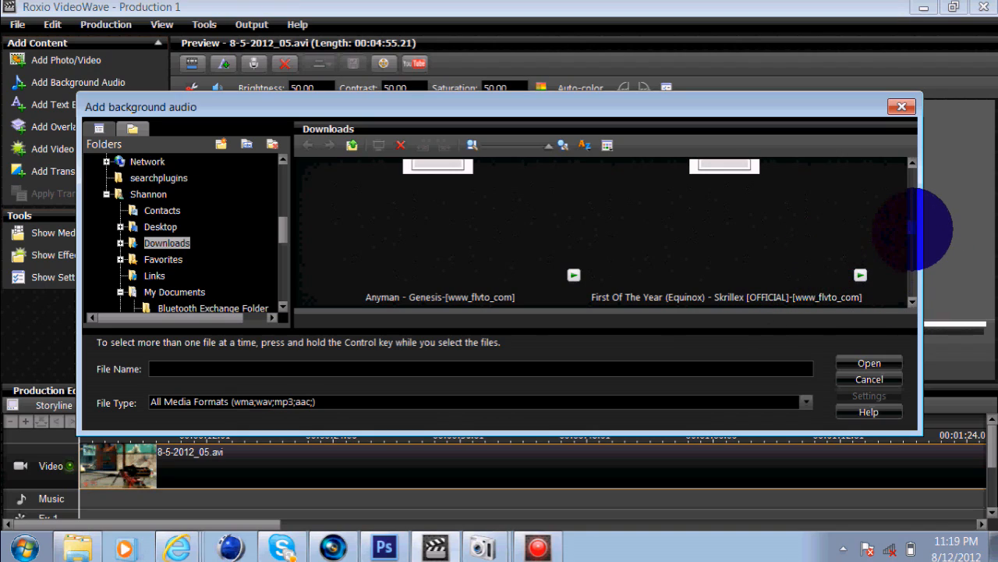
scroll(911, 229, down, 1)
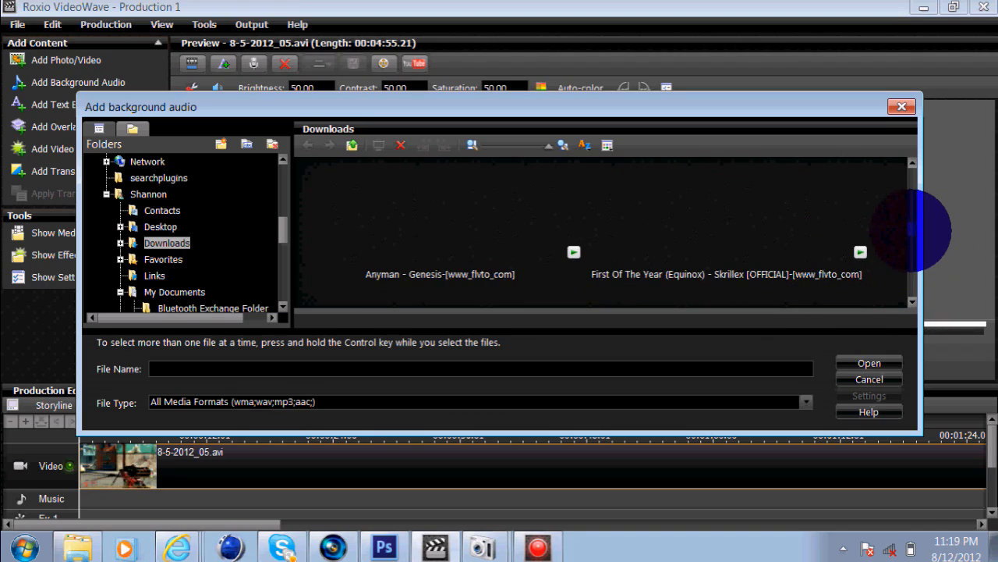
mouse_move(911, 228)
mouse_down()
mouse_move(911, 251)
mouse_move(911, 234)
mouse_up()
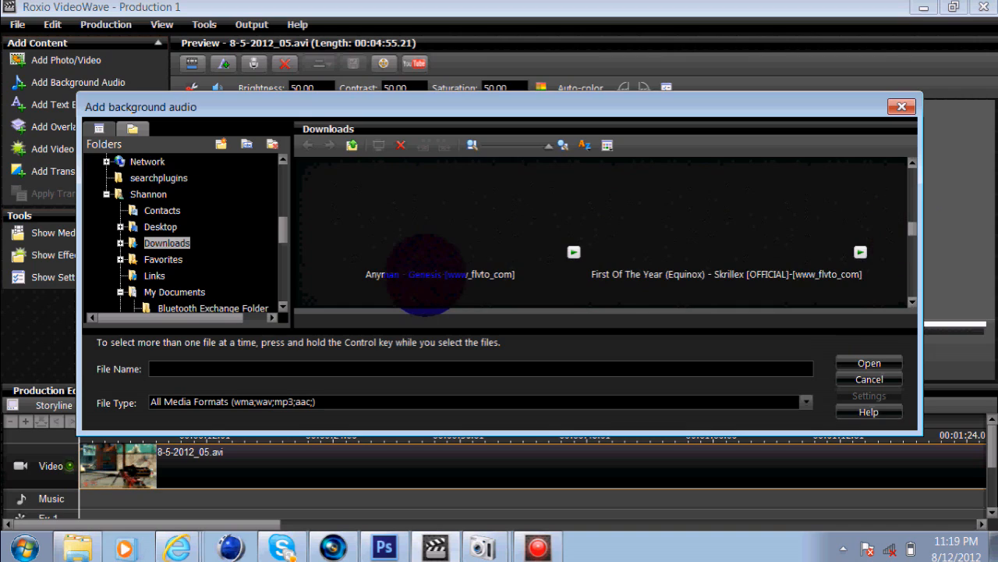
Step: Choose the Anyman - Genesis song from Downloads as background audio
double_click(425, 274)
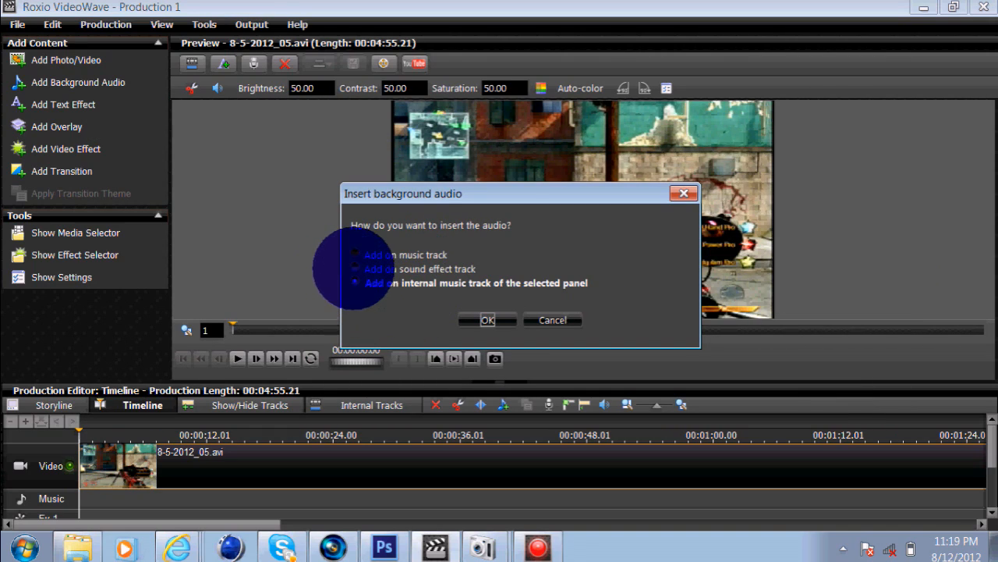
Step: Add the Anyman - Genesis mp3 on the music track and bring it into the Audio Editor
click(355, 255)
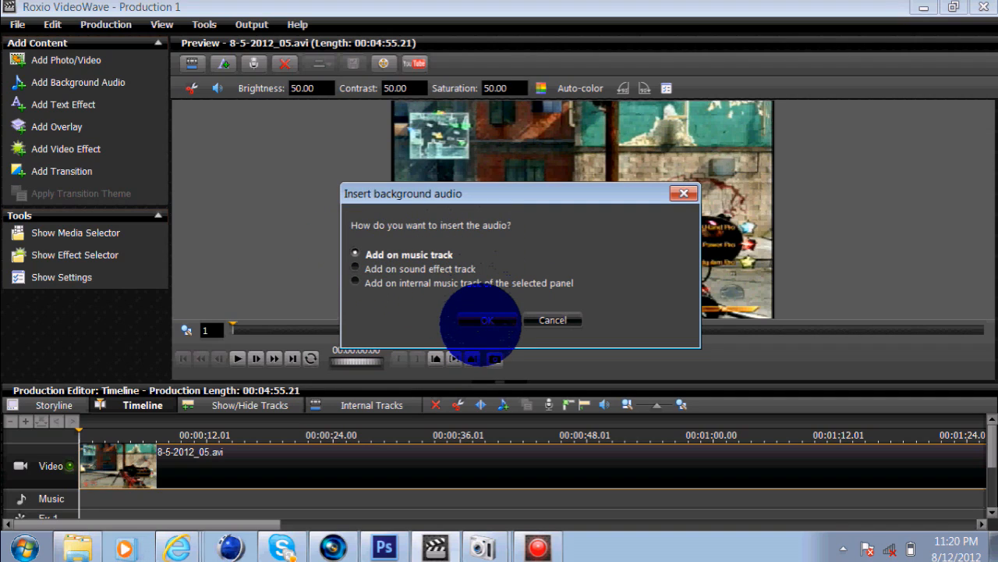
click(482, 320)
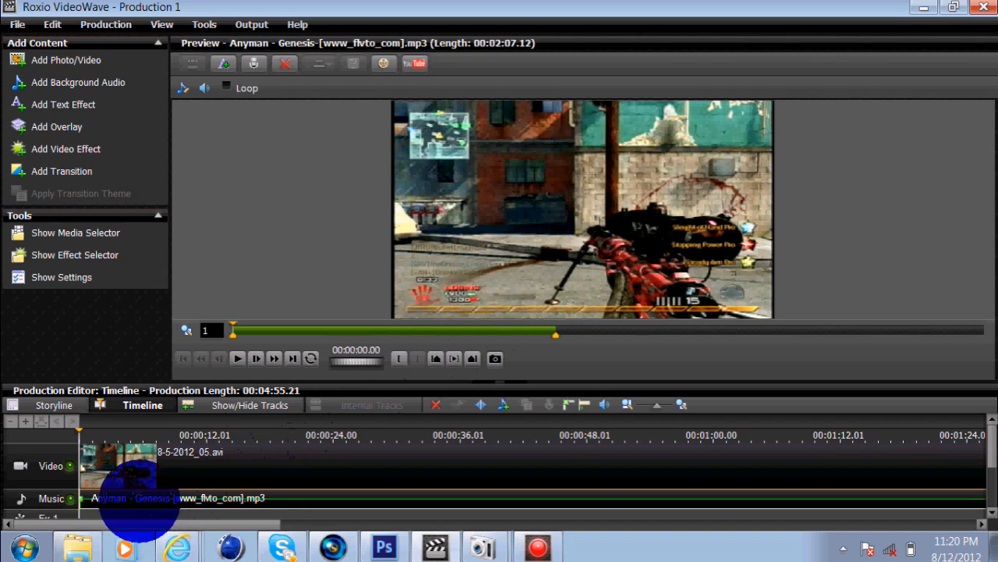
mouse_move(223, 523)
mouse_down()
mouse_move(675, 521)
mouse_move(159, 521)
mouse_up()
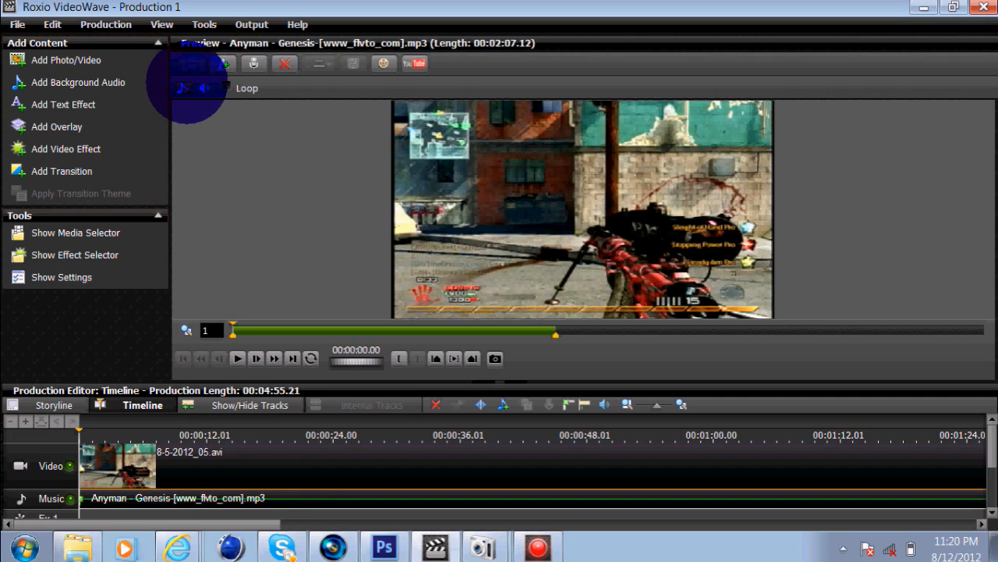
click(181, 88)
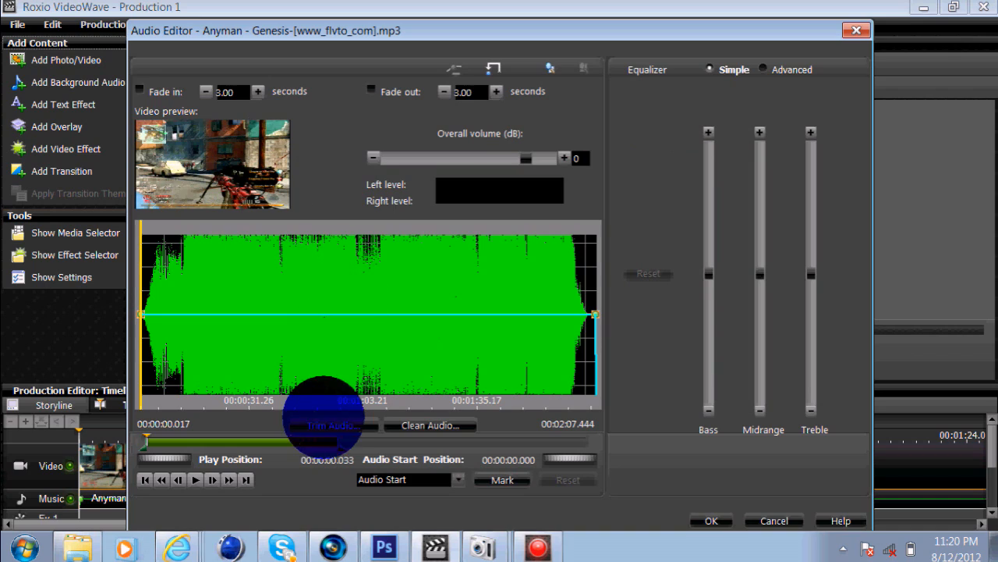
Step: Bring up the Audio Trimmer for the Anyman Genesis music clip
click(319, 425)
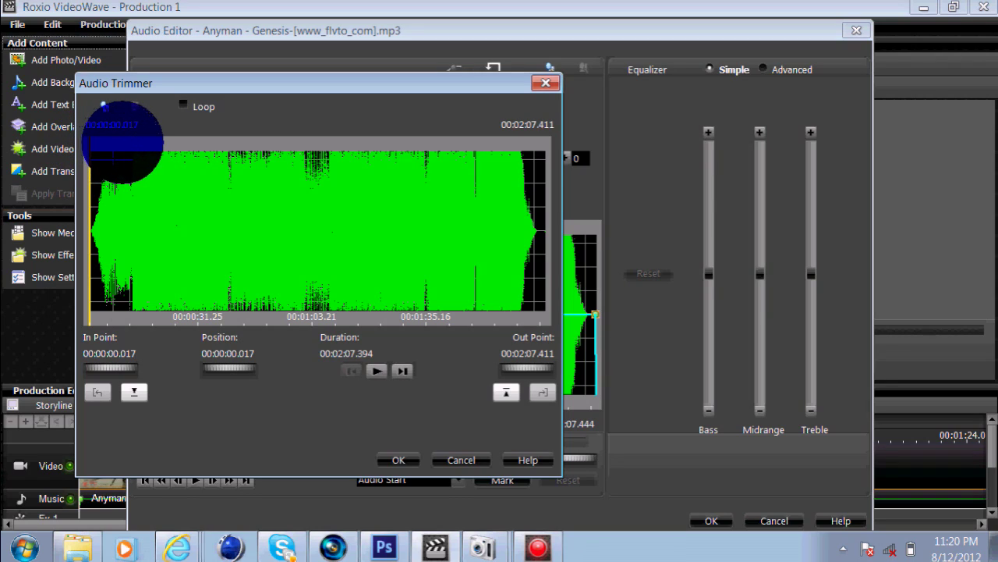
Step: Set the music's in point at 00:00:11.449 and out point at 00:00:19.079, then apply the edits
click(129, 143)
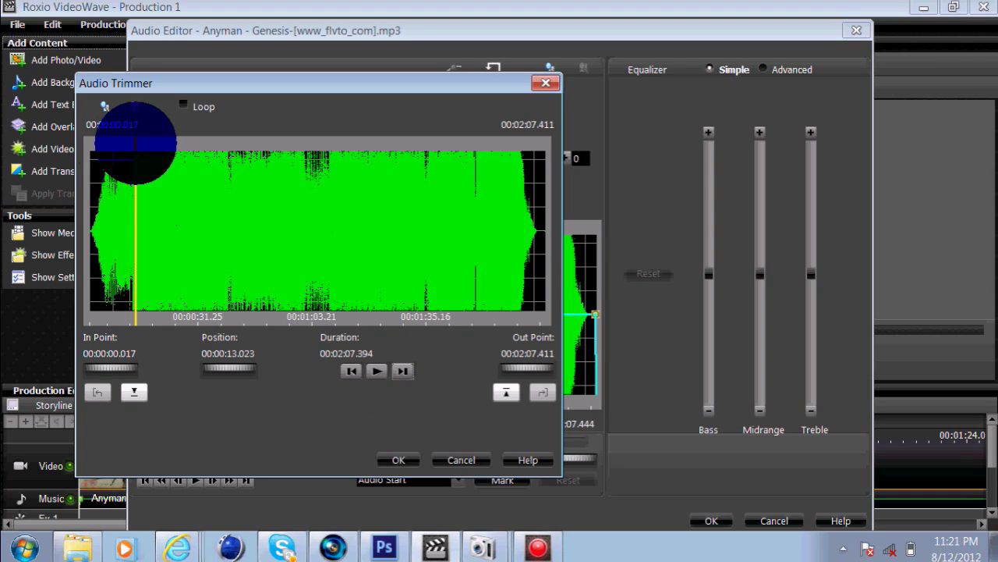
click(129, 142)
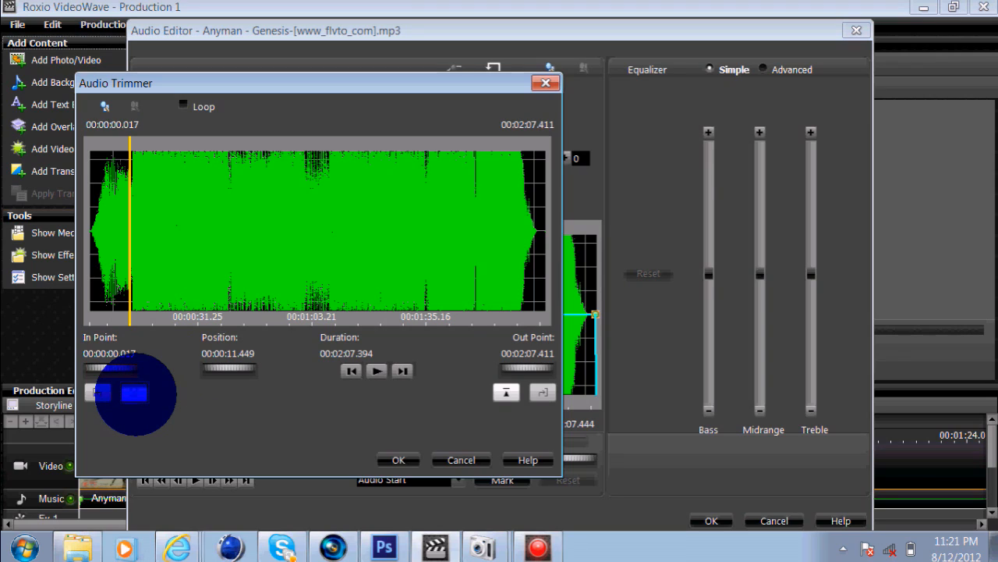
click(134, 392)
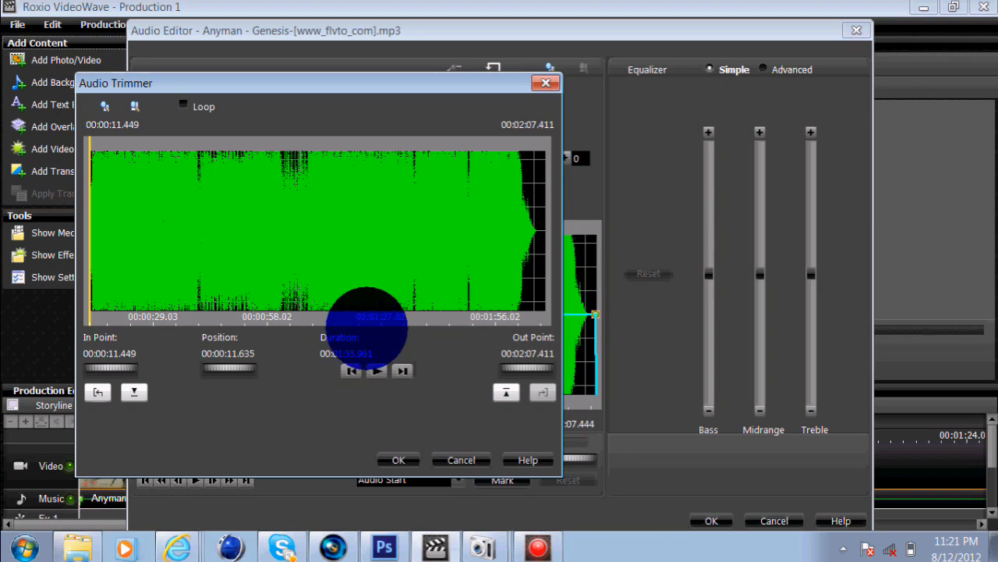
click(376, 370)
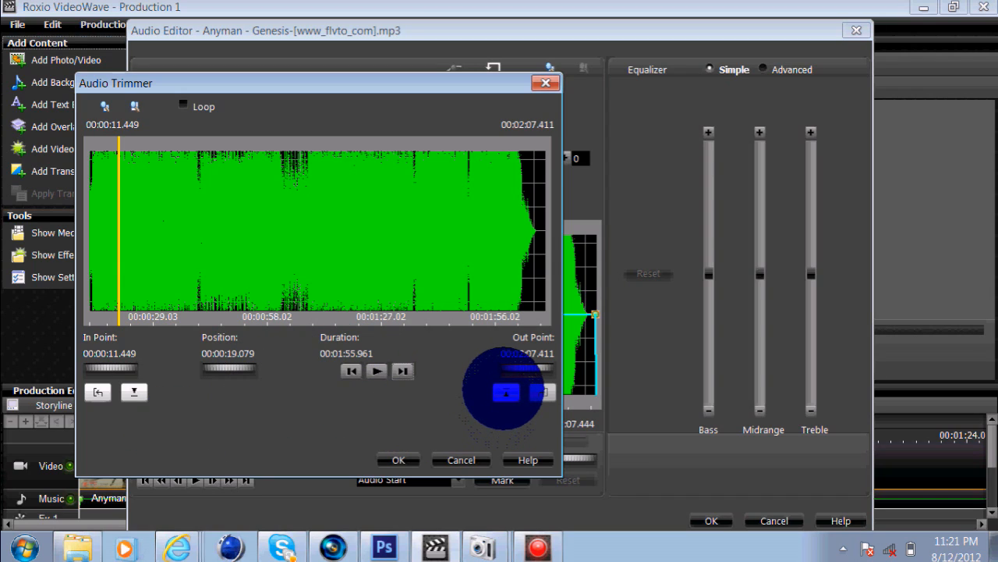
click(506, 392)
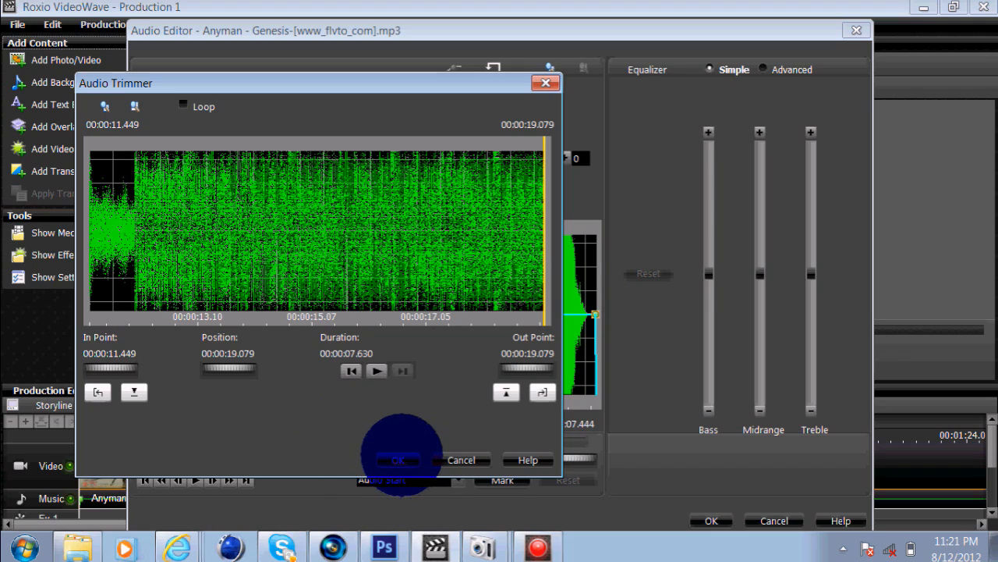
click(398, 460)
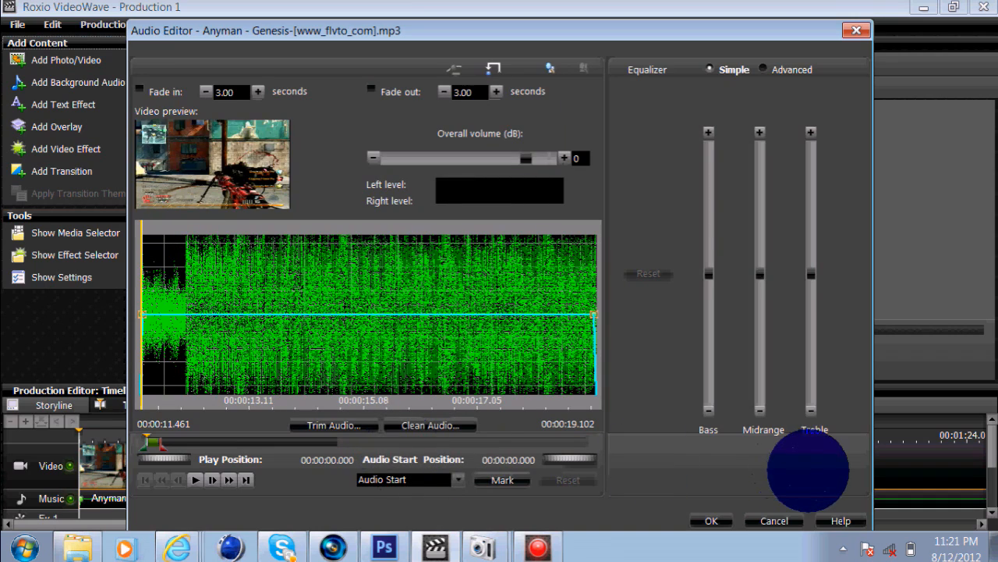
click(712, 520)
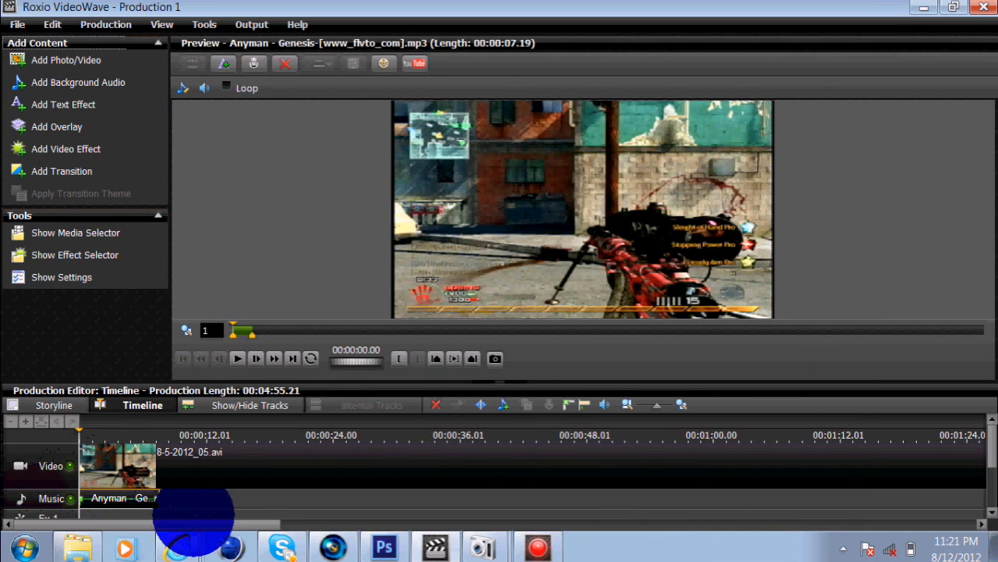
key(space)
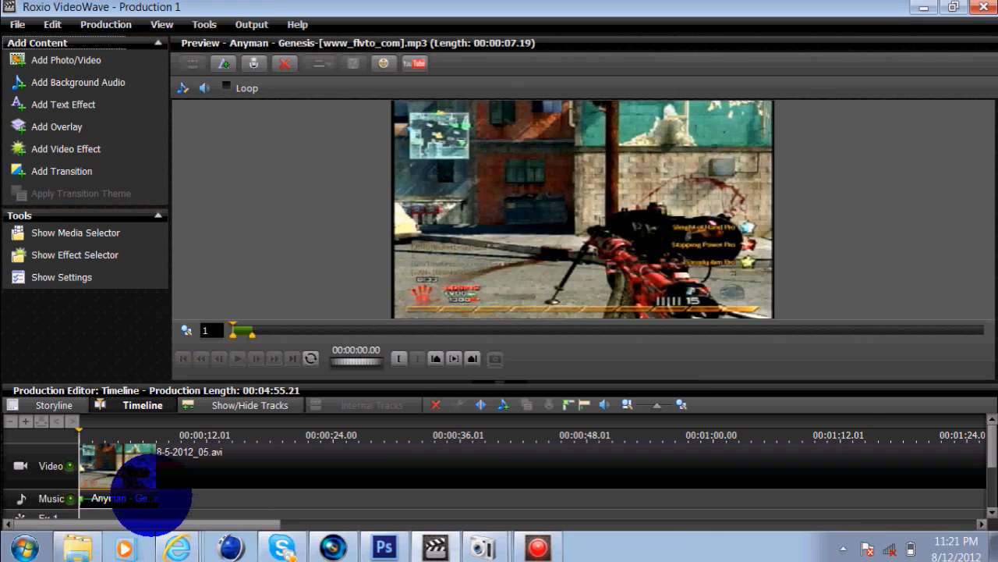
click(152, 496)
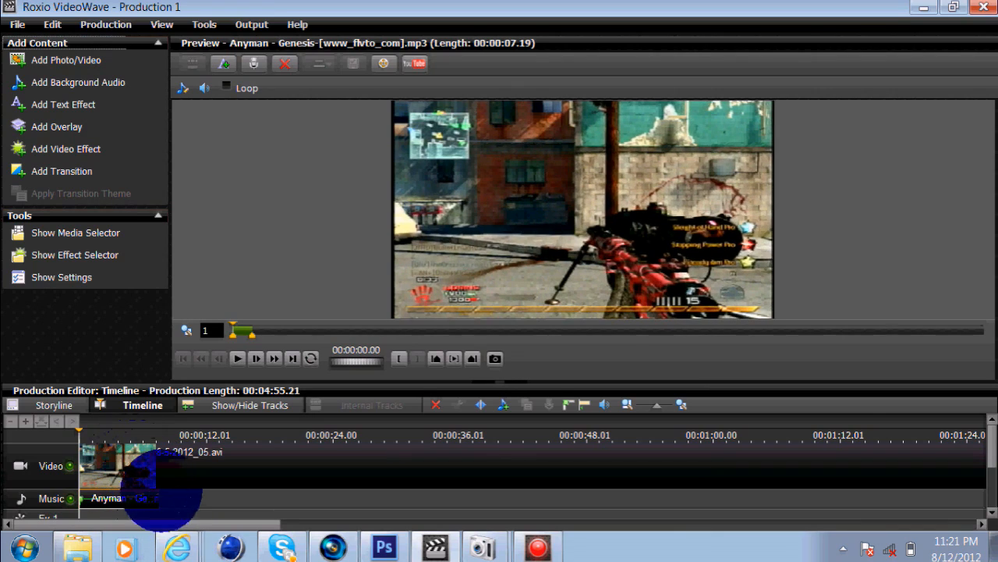
key(space)
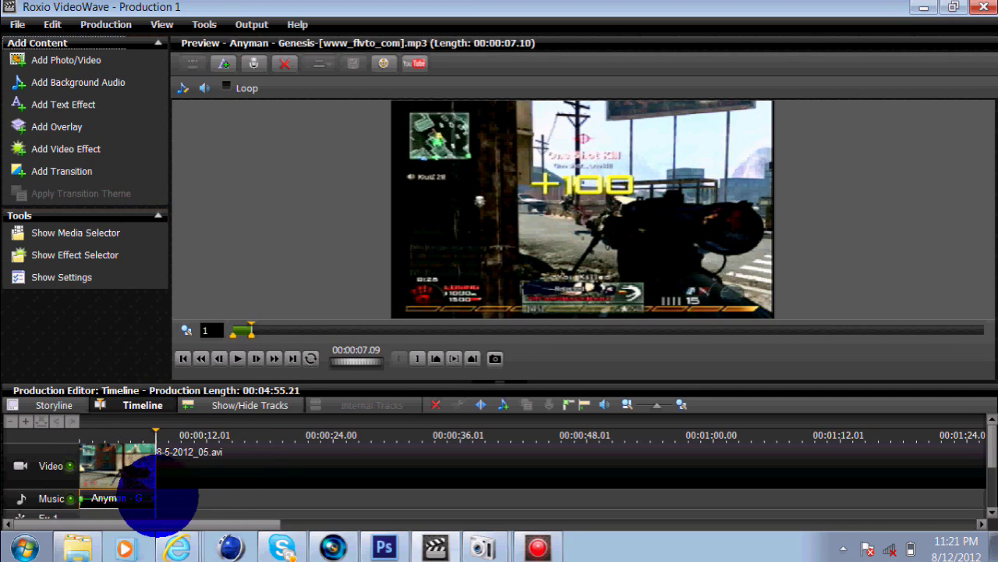
drag(139, 451, 47, 437)
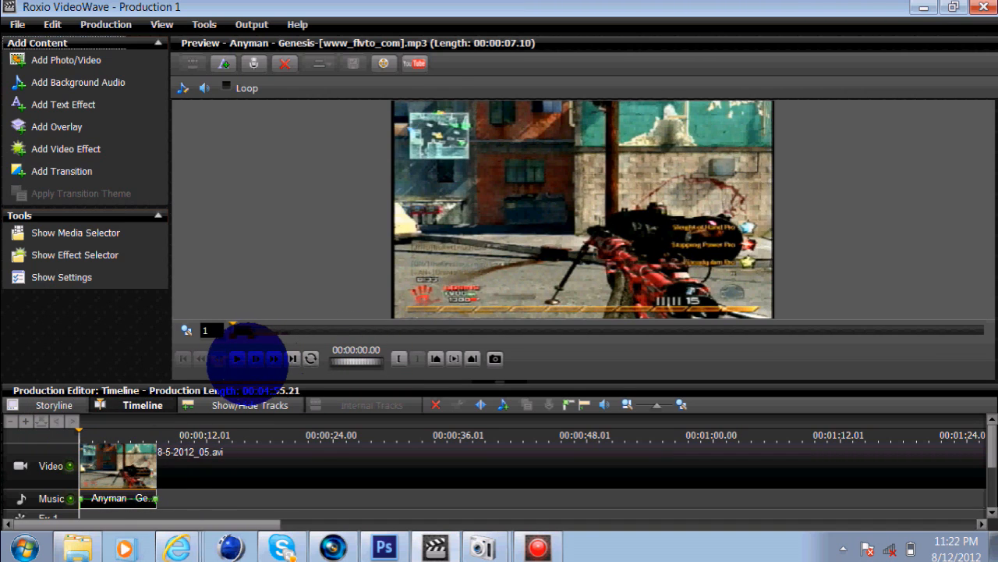
click(238, 358)
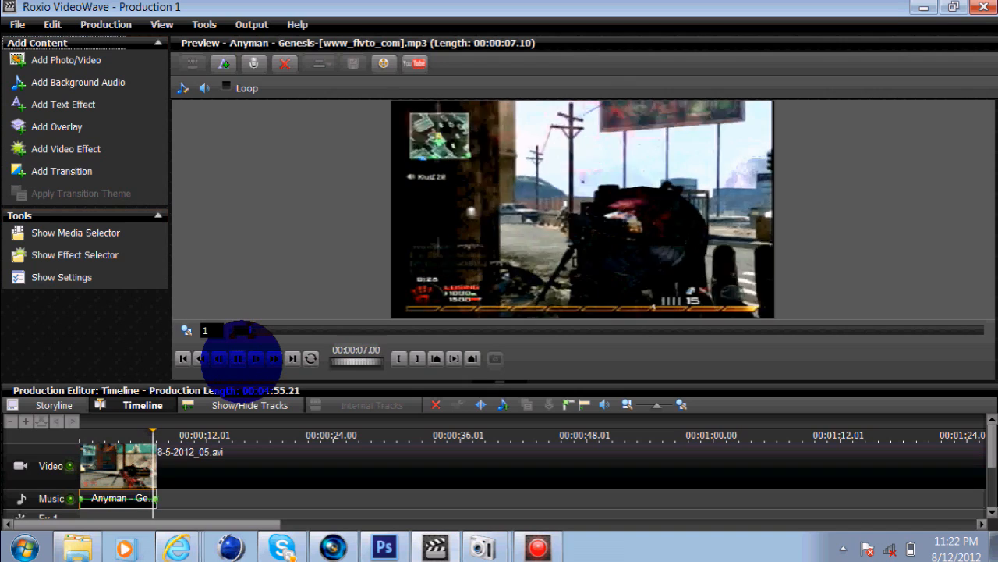
click(237, 358)
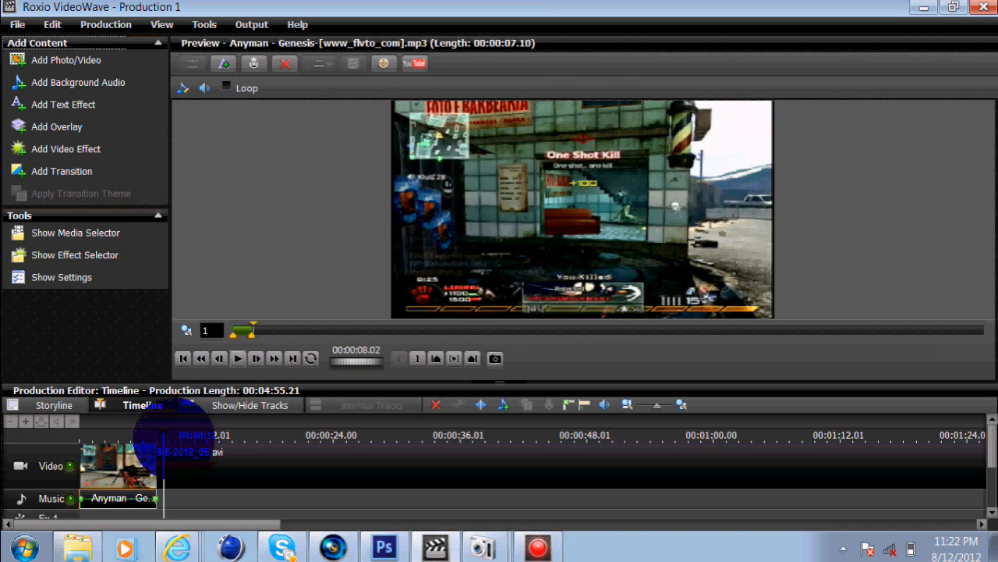
drag(164, 437, 80, 437)
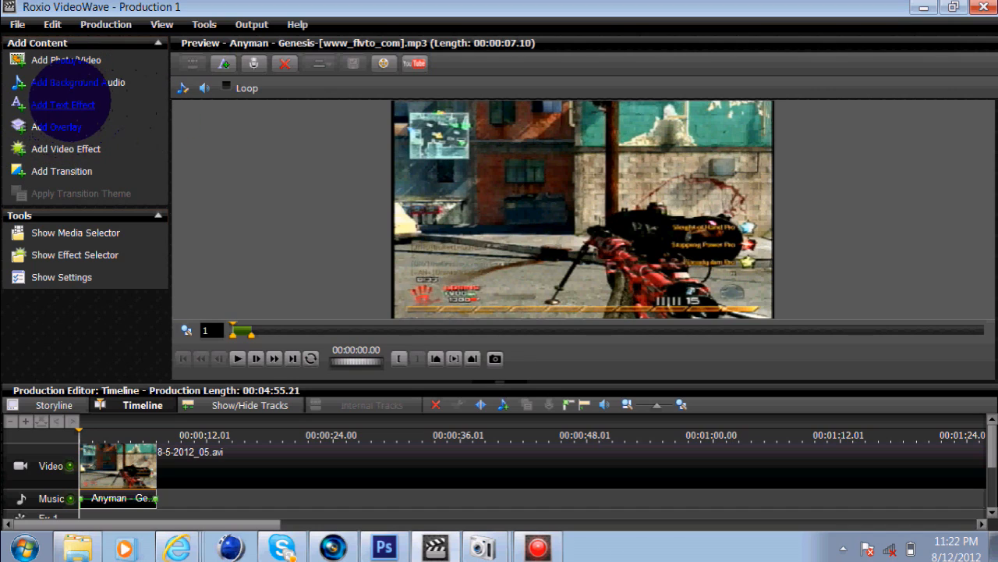
Step: Add a white bold Arial text effect and clear its placeholder title text
click(66, 104)
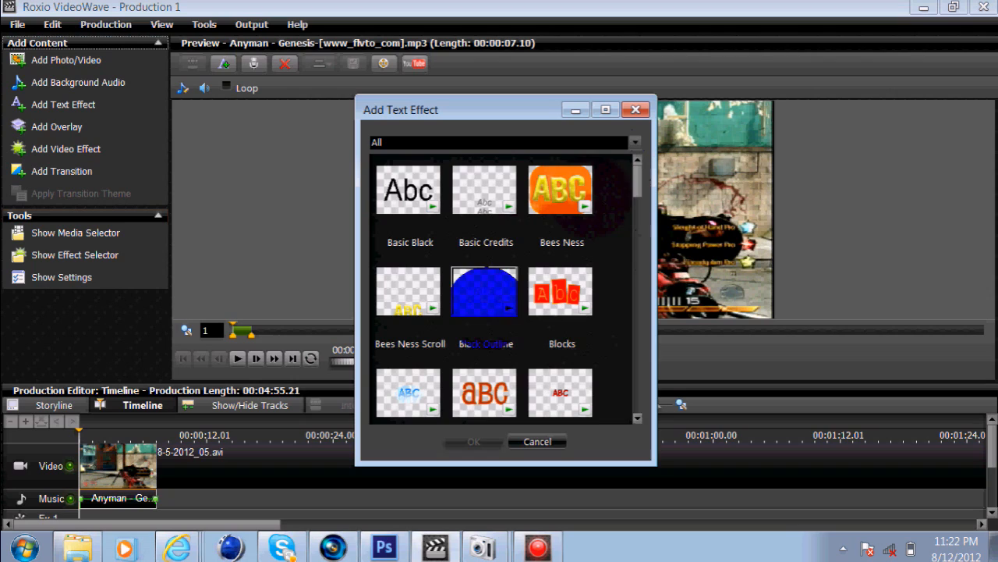
double_click(484, 292)
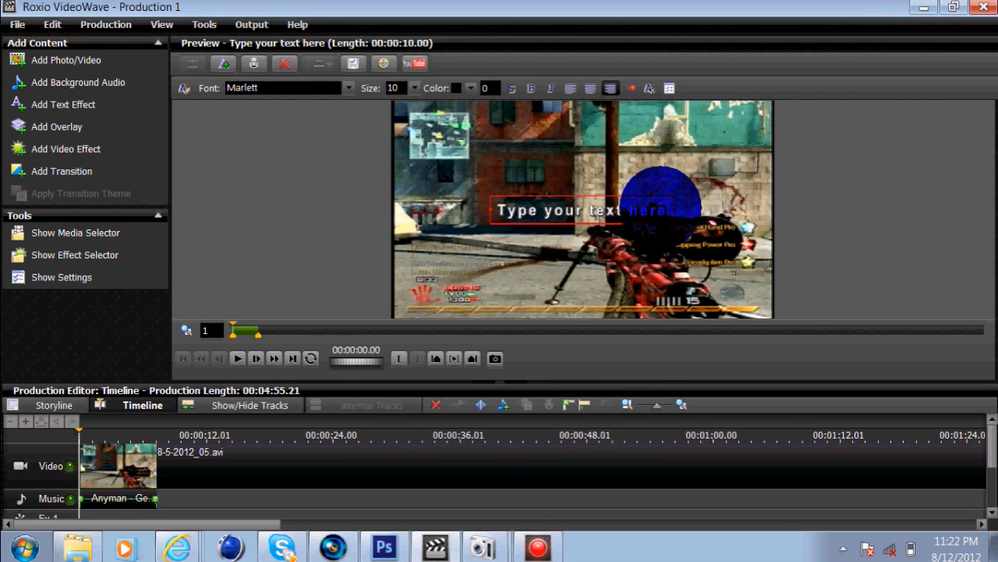
click(667, 209)
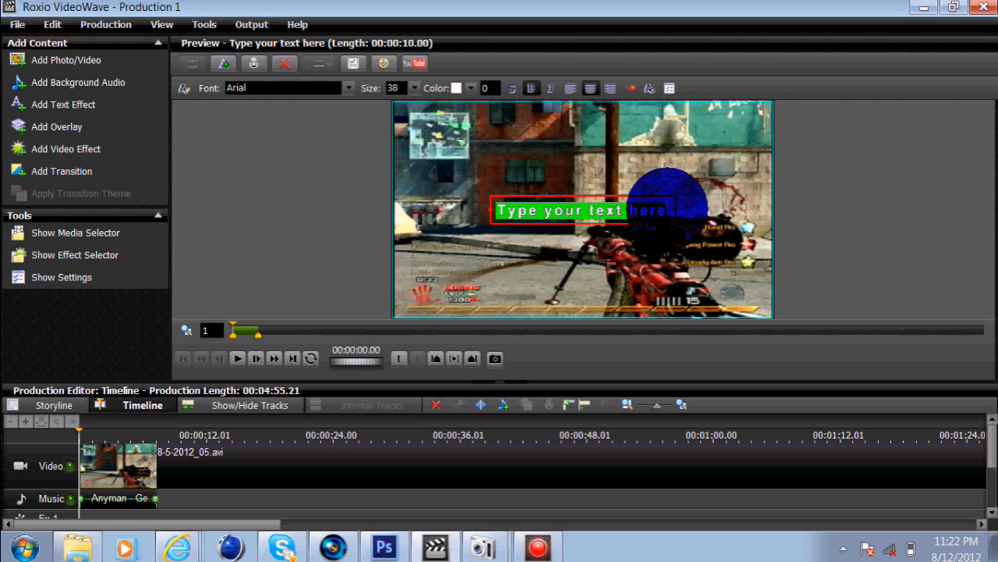
key(BackSpace)
text(JustS)
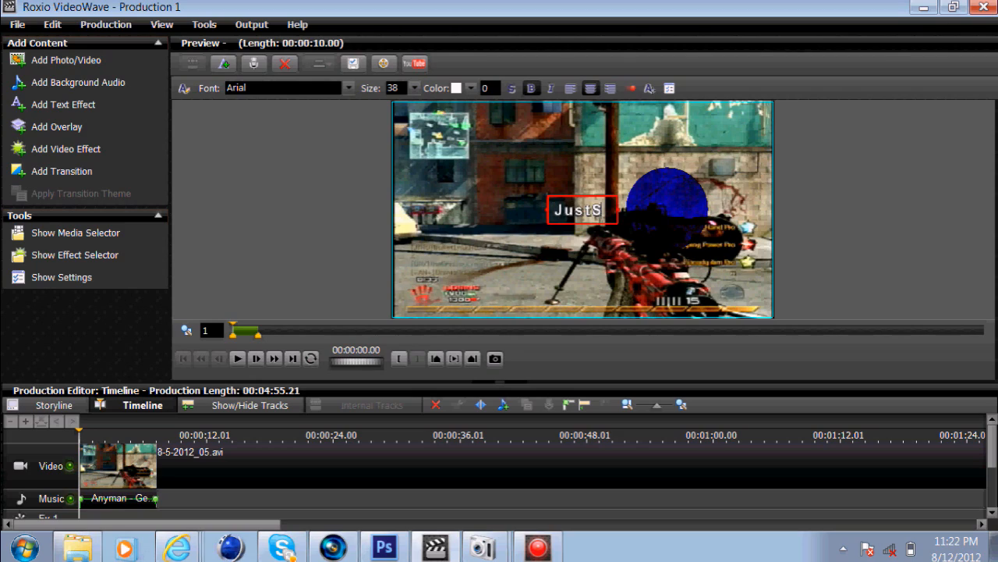
text(oar)
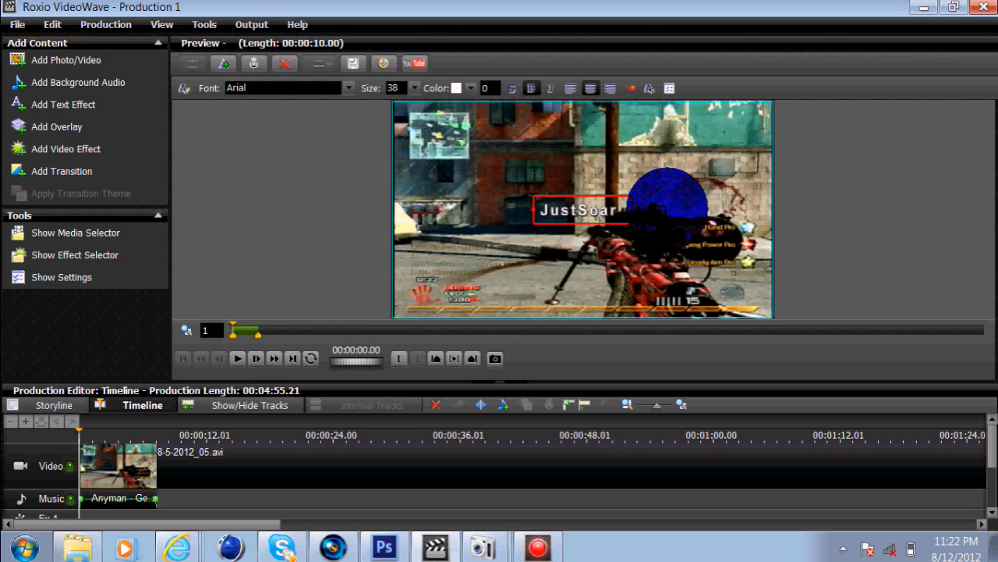
text('s crappy gam)
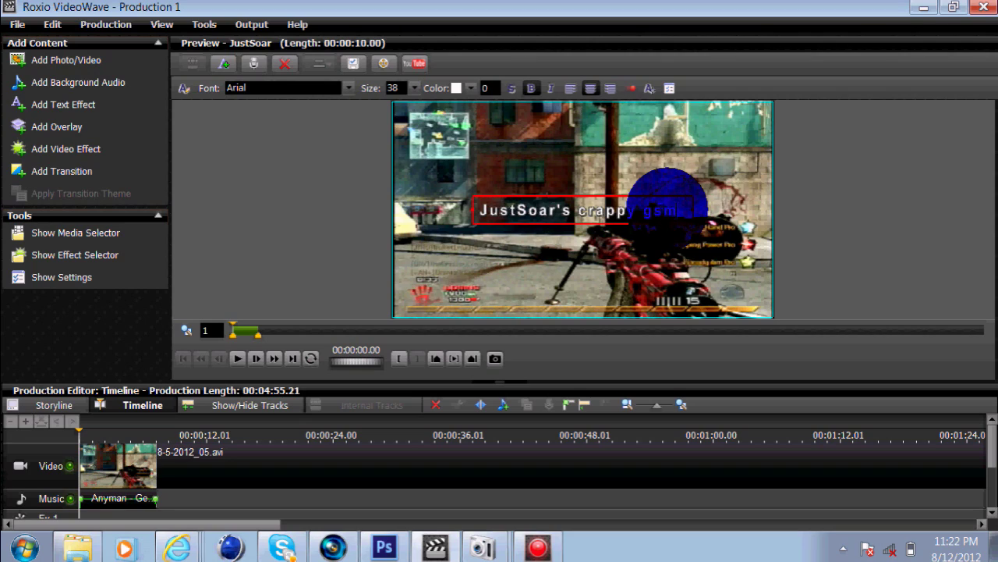
Step: Correct the title to 'JustSoar's crappy gameplay' and position it at the video's top-right
key(BackSpace)
text(gs)
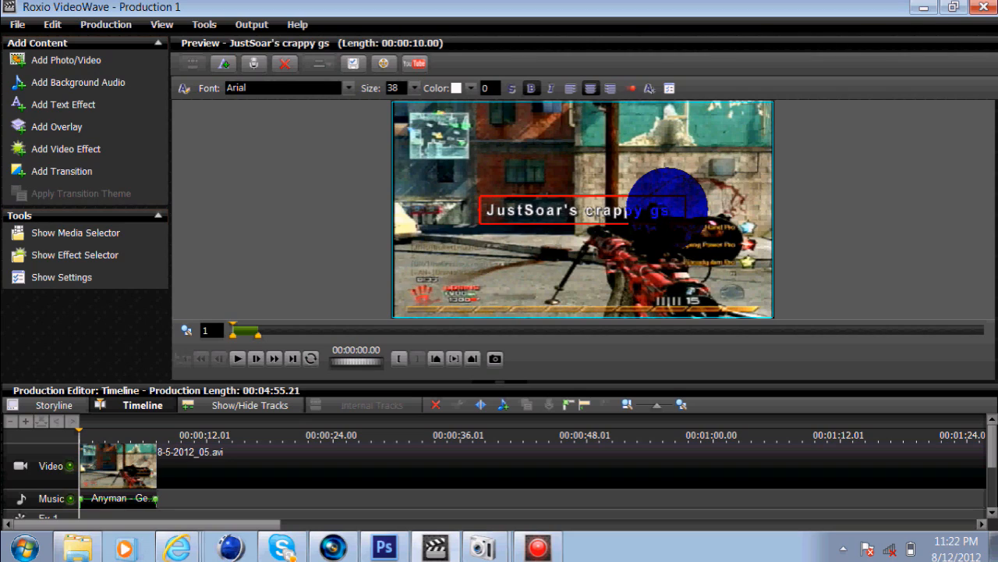
key(BackSpace)
text(ameplay)
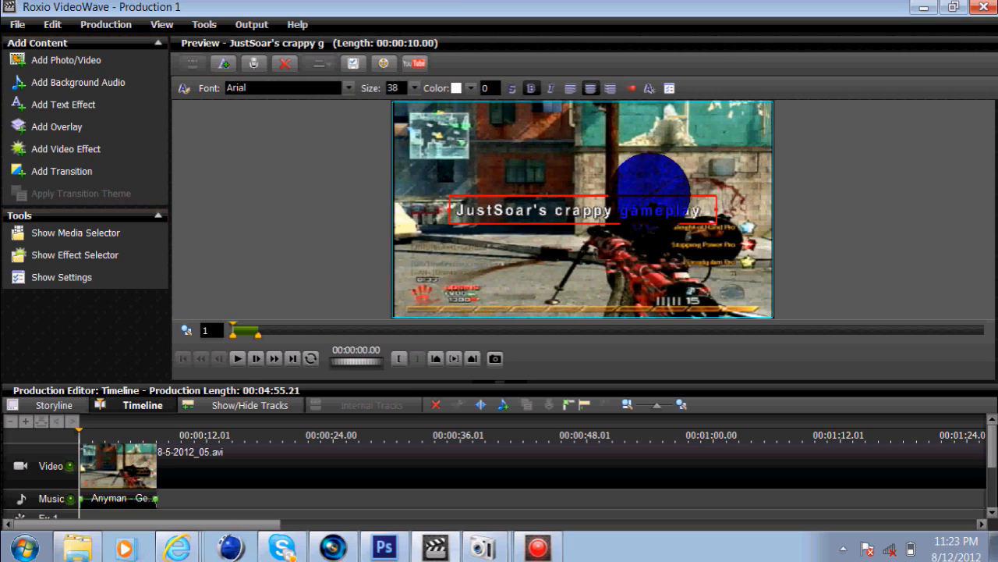
drag(614, 187, 681, 99)
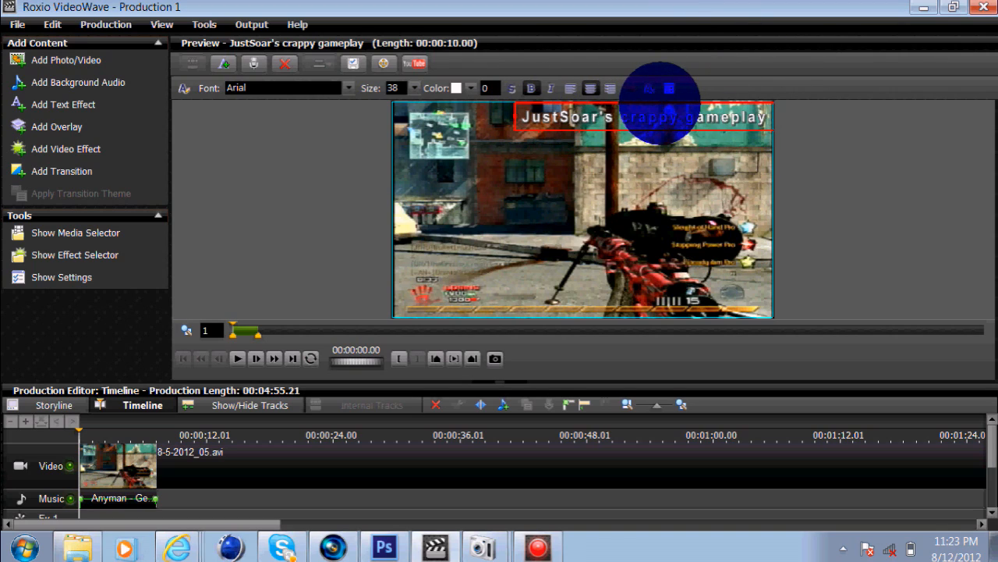
drag(660, 102, 665, 110)
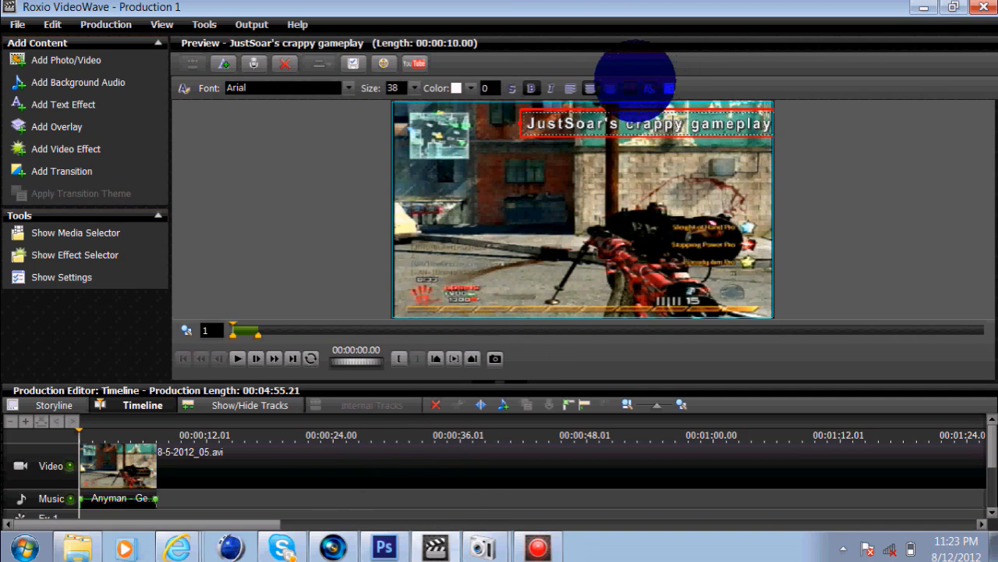
click(669, 88)
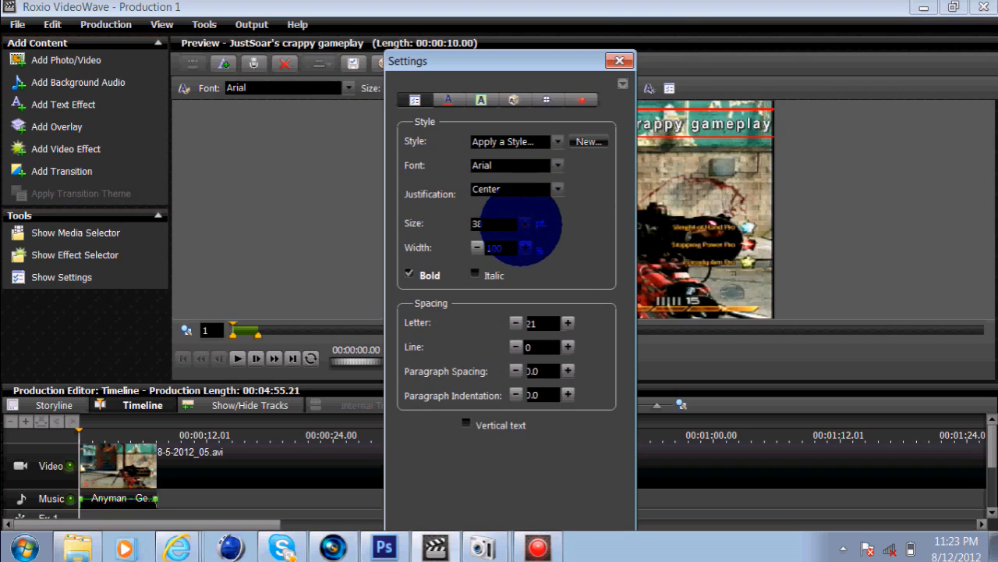
click(526, 224)
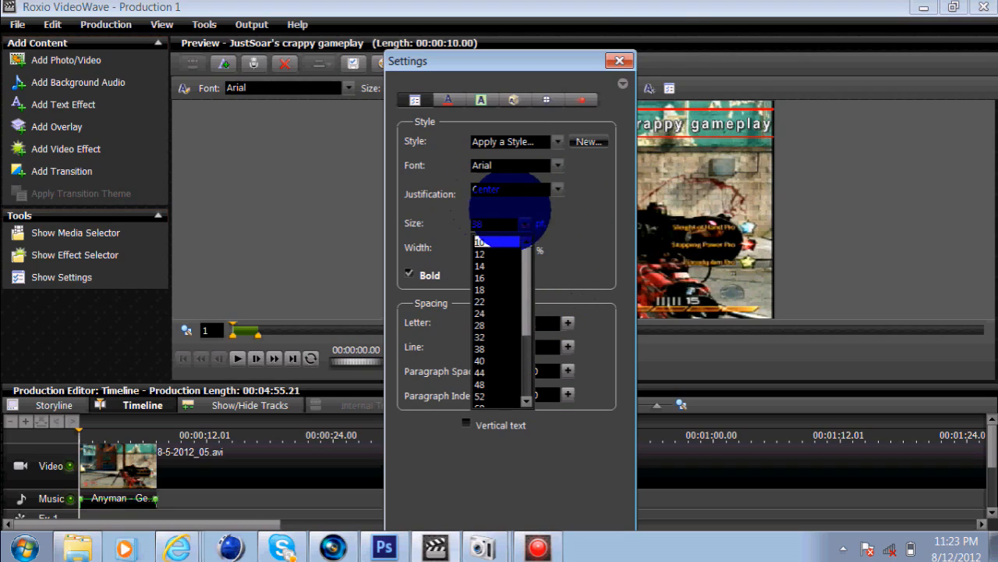
drag(530, 273, 532, 295)
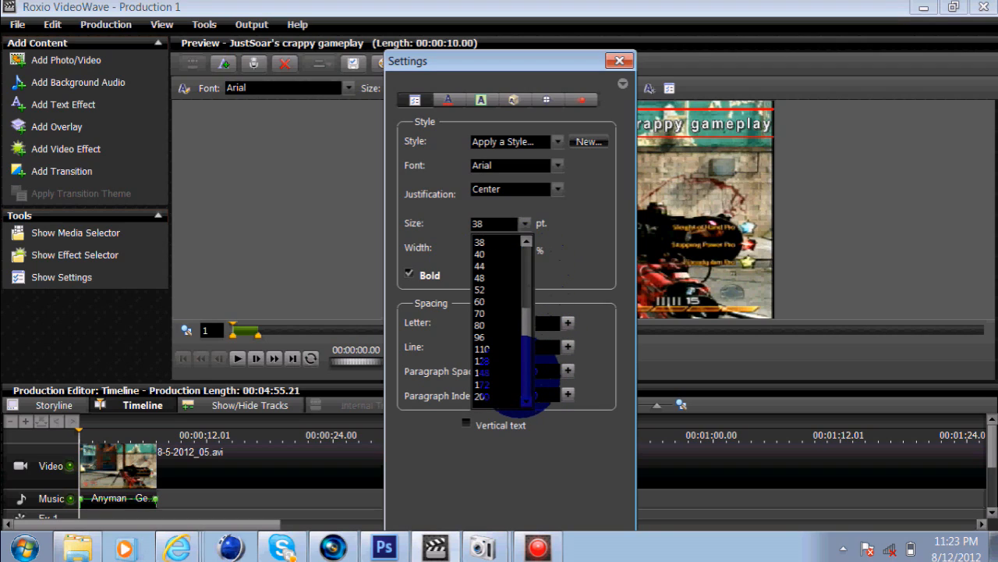
drag(528, 343, 528, 226)
click(517, 222)
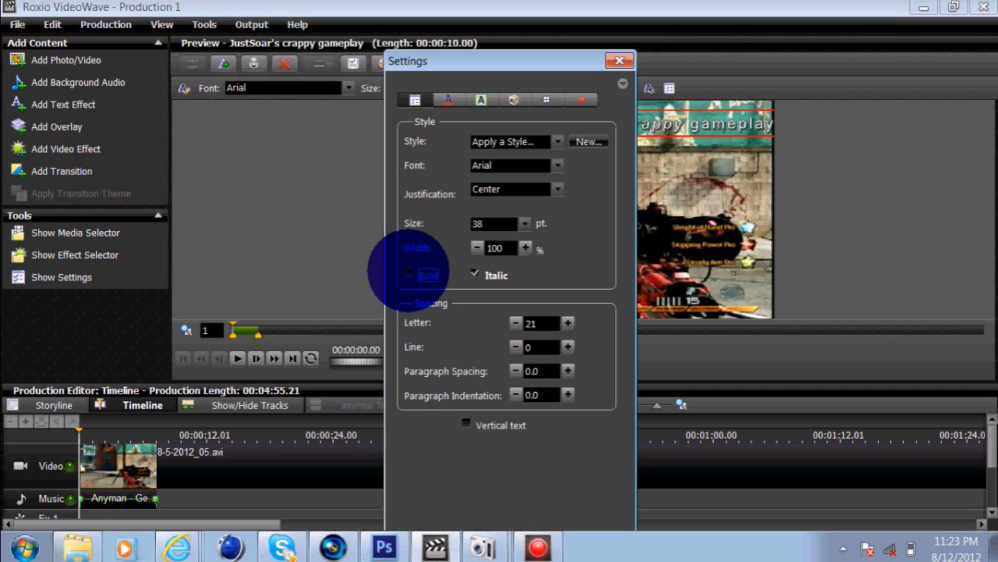
click(411, 275)
click(475, 275)
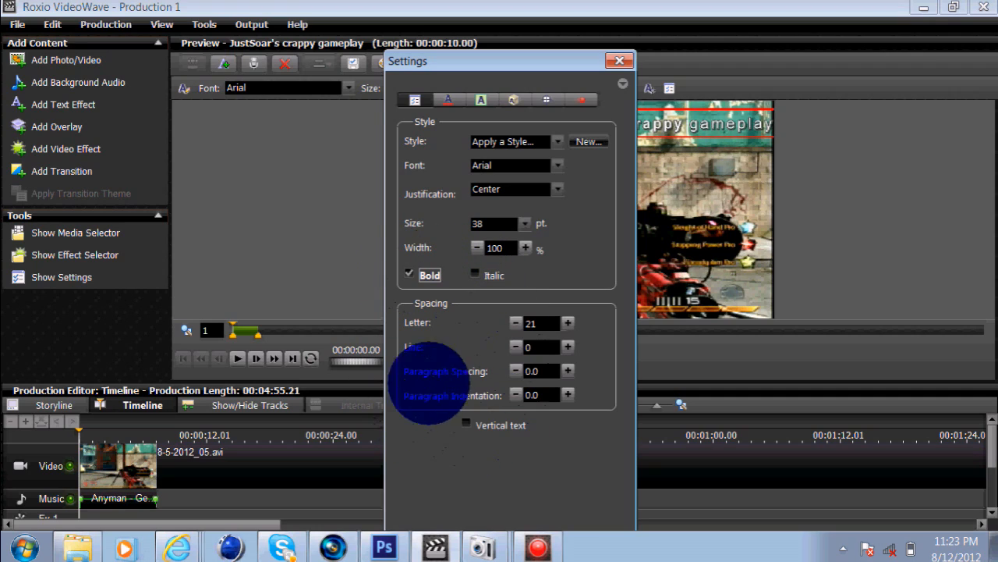
click(466, 424)
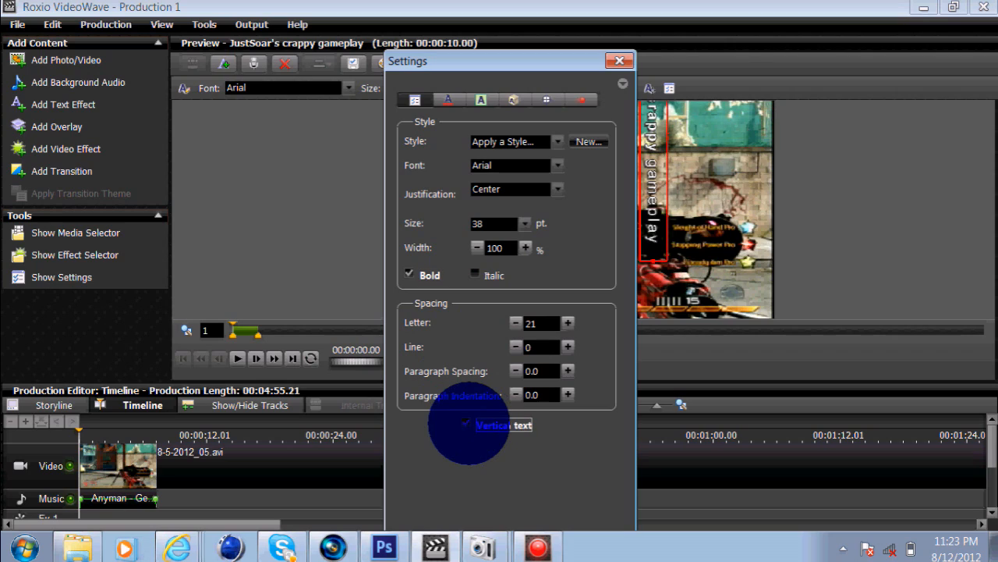
click(465, 424)
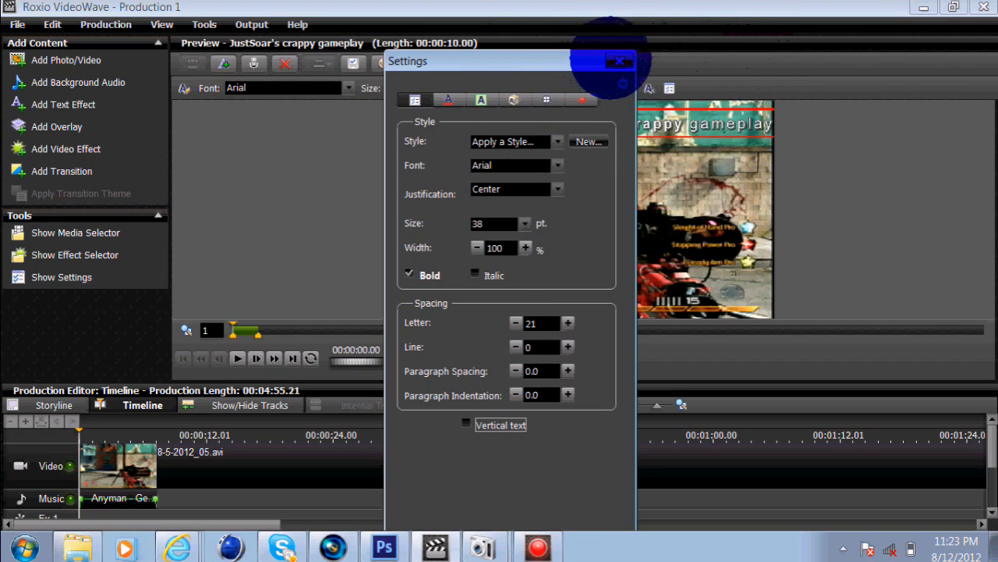
click(620, 61)
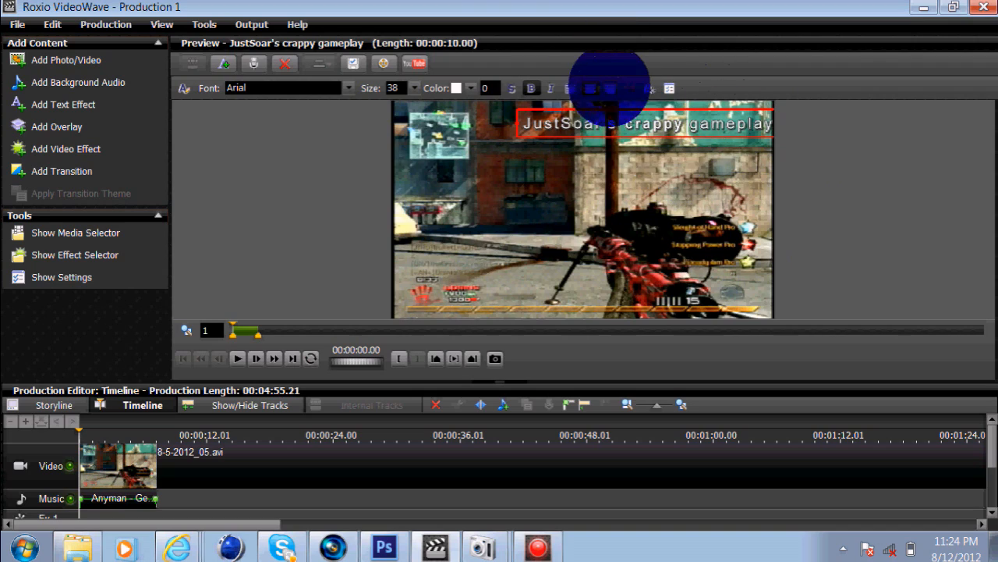
Step: Set the title animation to Scroll and preview the clip, then pause playback
click(632, 87)
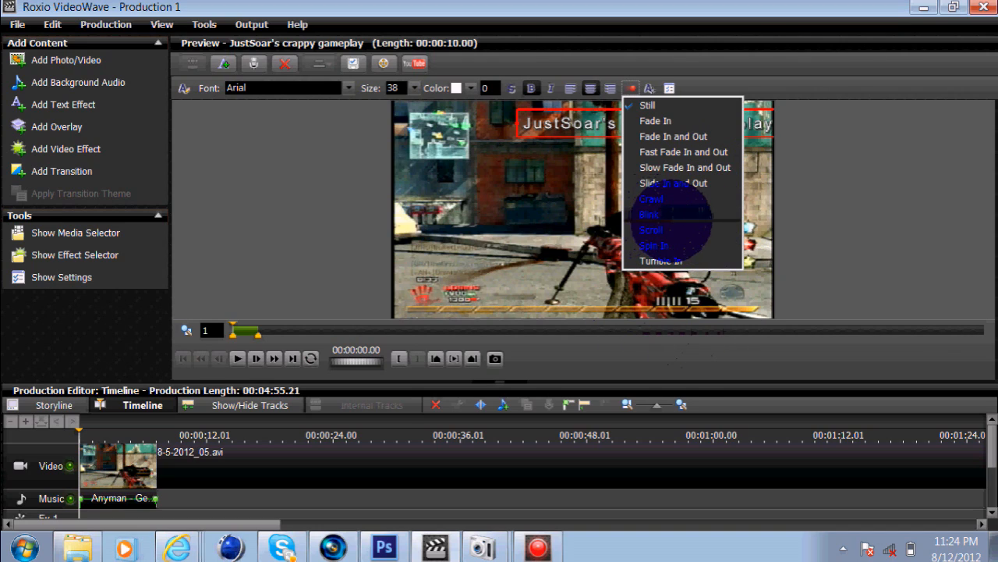
click(672, 228)
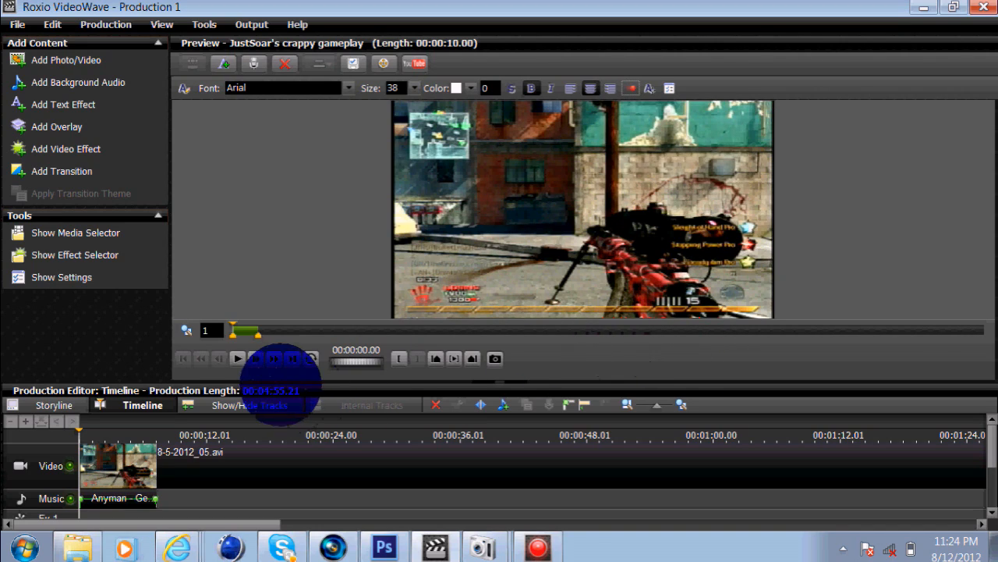
click(237, 358)
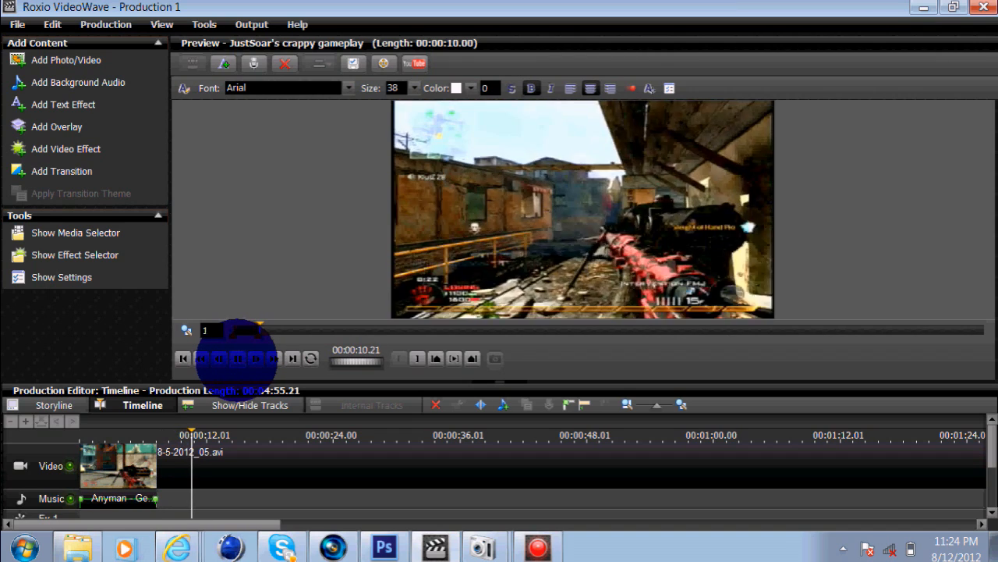
click(238, 358)
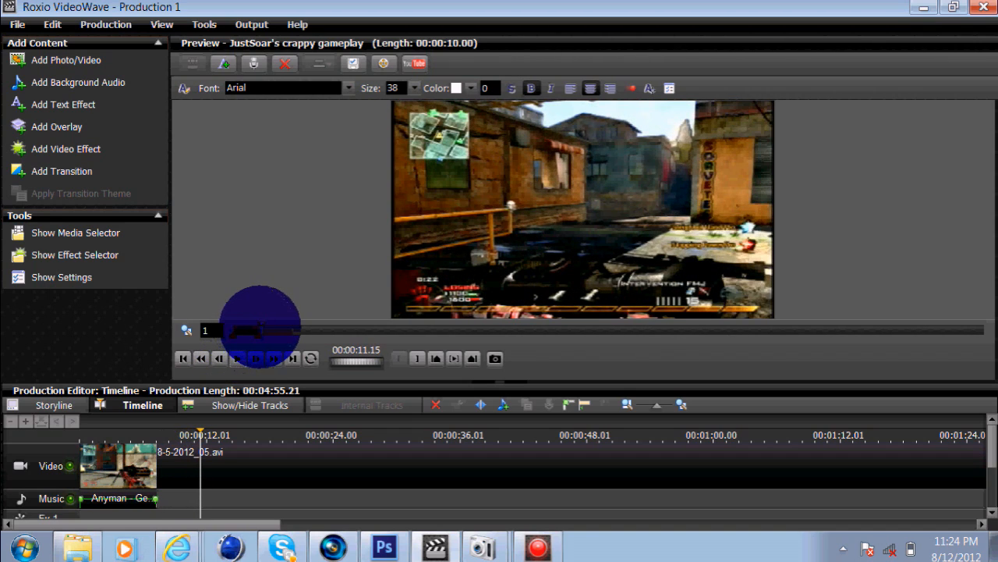
Step: Rewind the preview to the very start of the gameplay clip
click(228, 329)
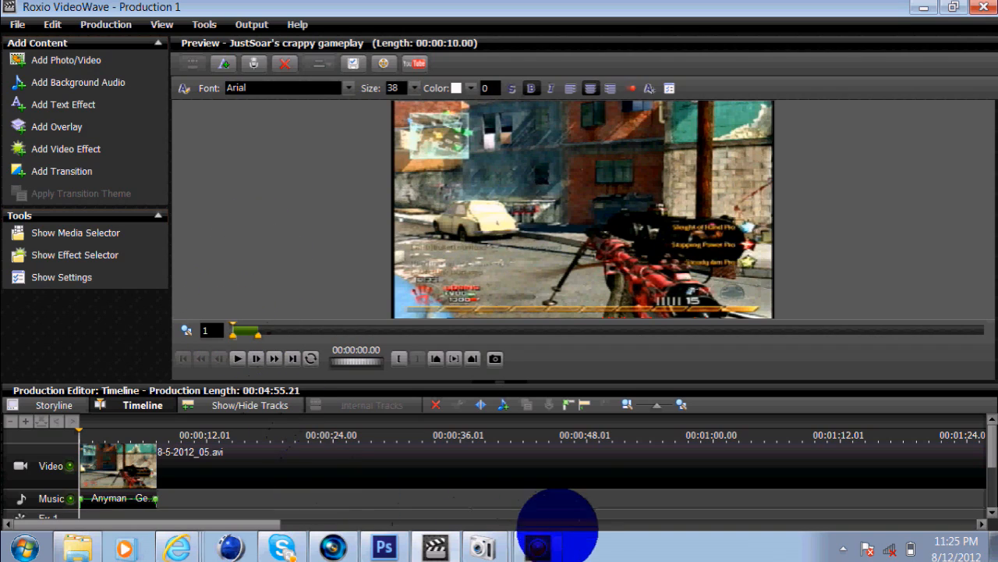
Step: Toggle the Free Screen Recorder window from the taskbar, leaving it restored over VideoWave
click(478, 545)
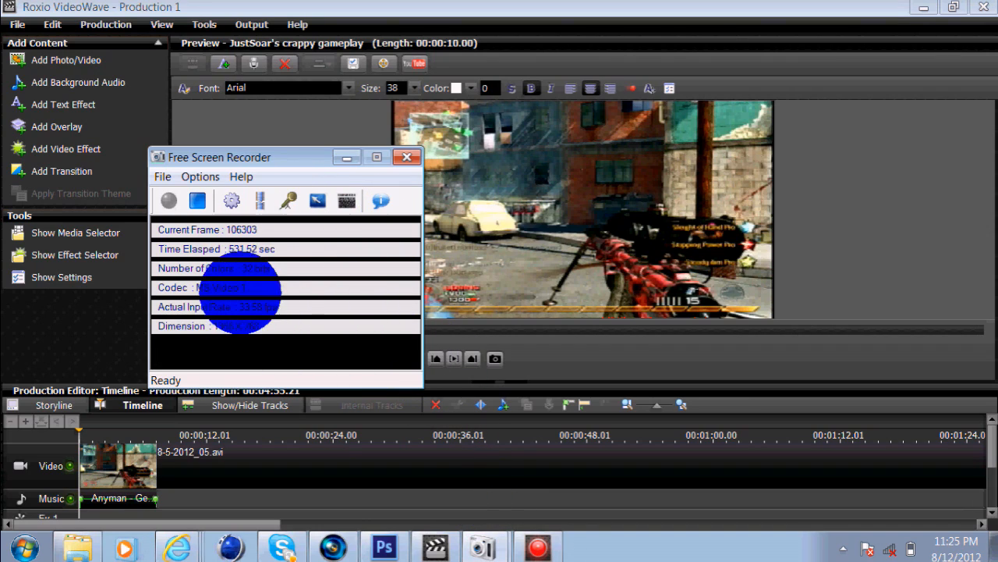
click(137, 212)
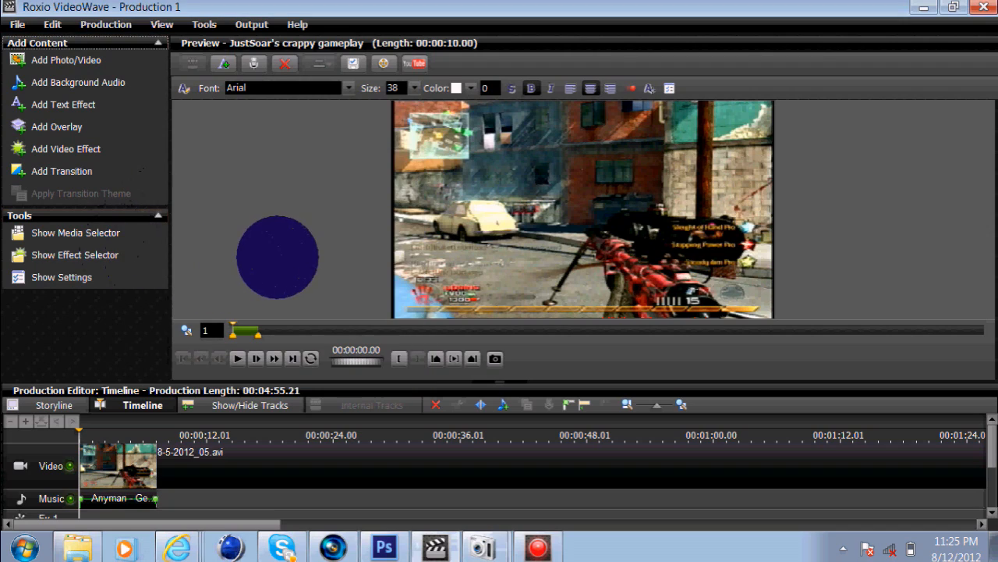
click(484, 546)
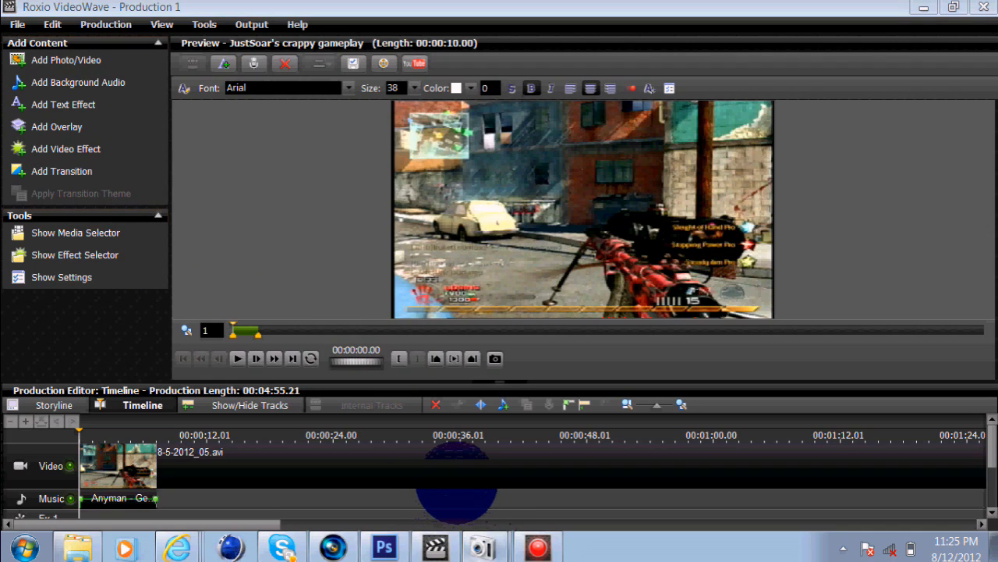